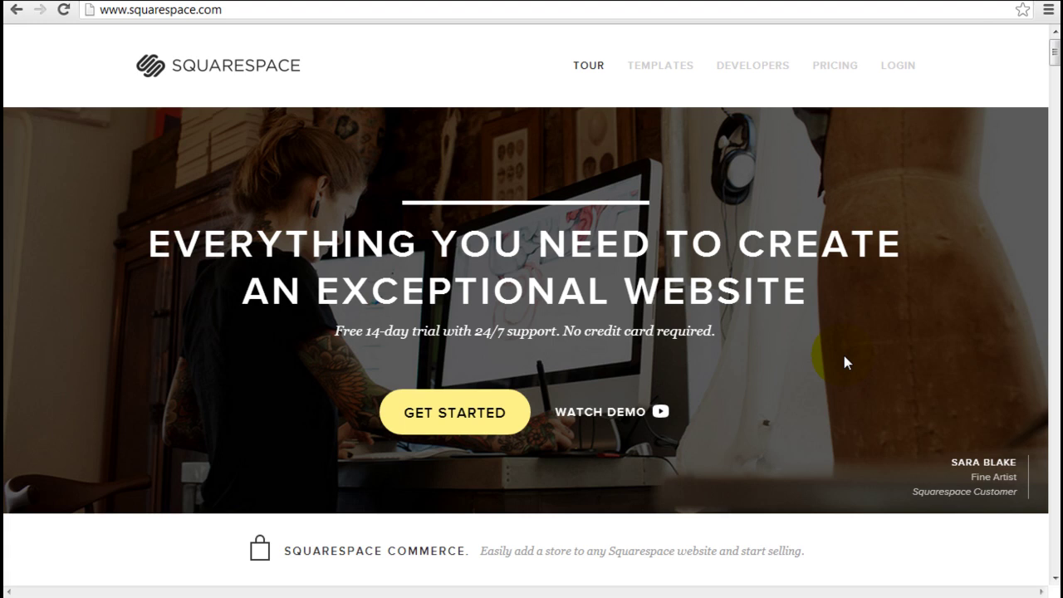
# Browse the templates gallery thumbnails down the page, then return to the top
pyautogui.click(671, 75)
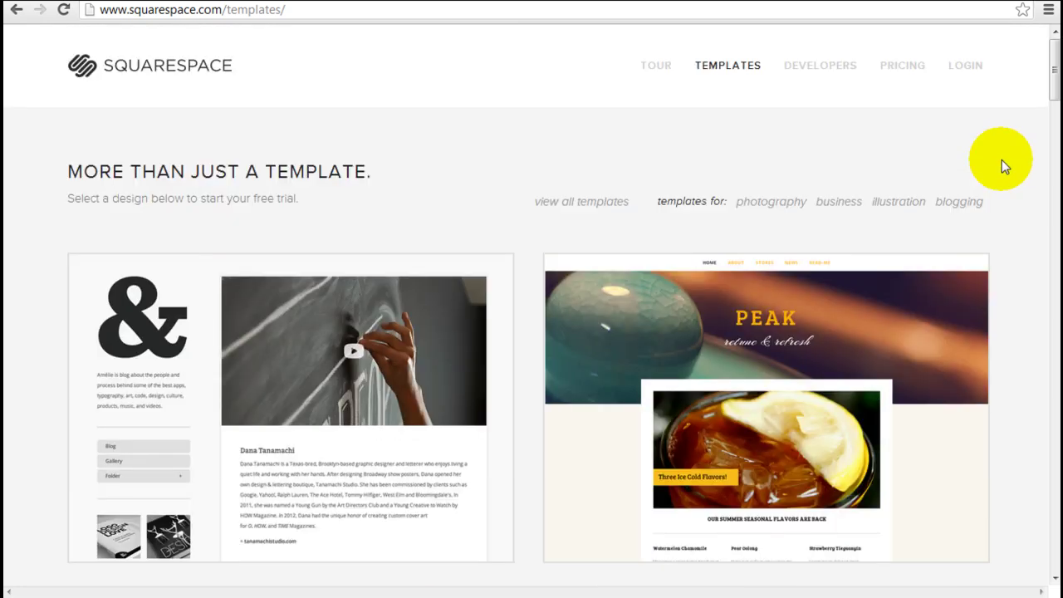
pyautogui.scroll(-6, 1004, 167)
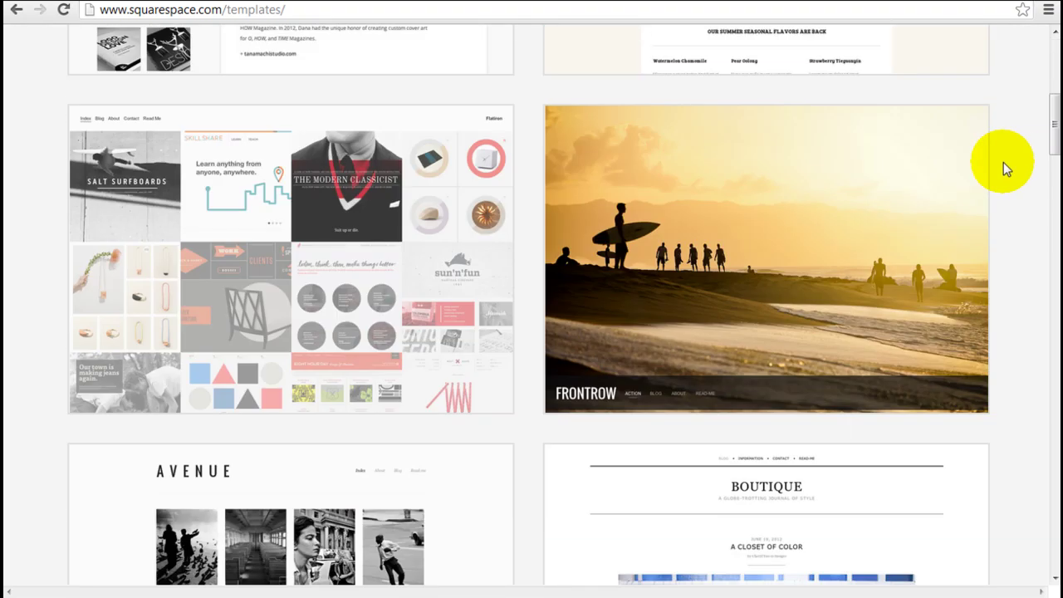
pyautogui.scroll(-6, 1025, 164)
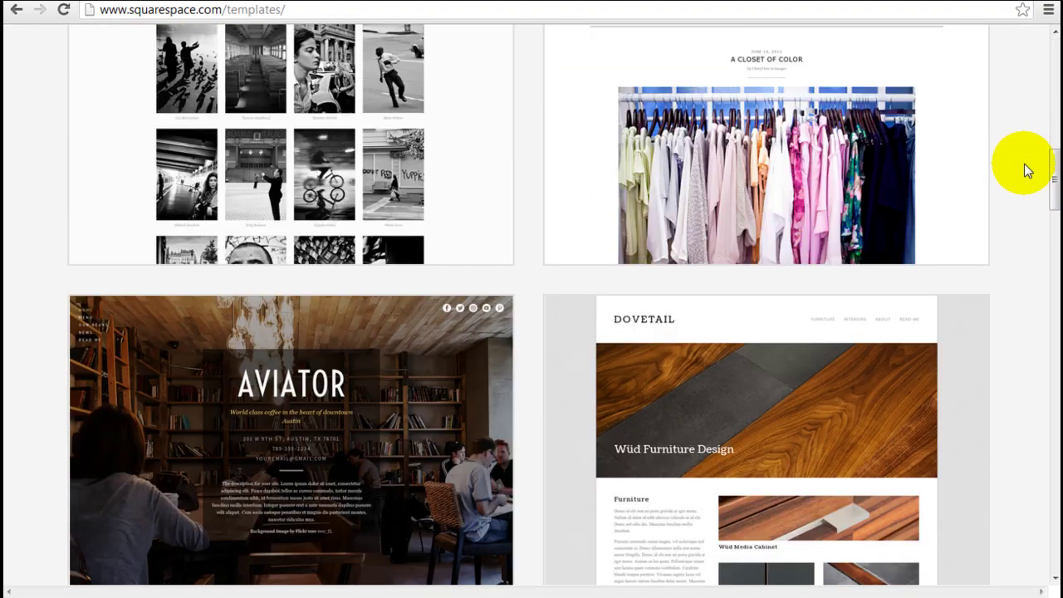
pyautogui.scroll(-2, 1025, 166)
pyautogui.scroll(-4, 1026, 166)
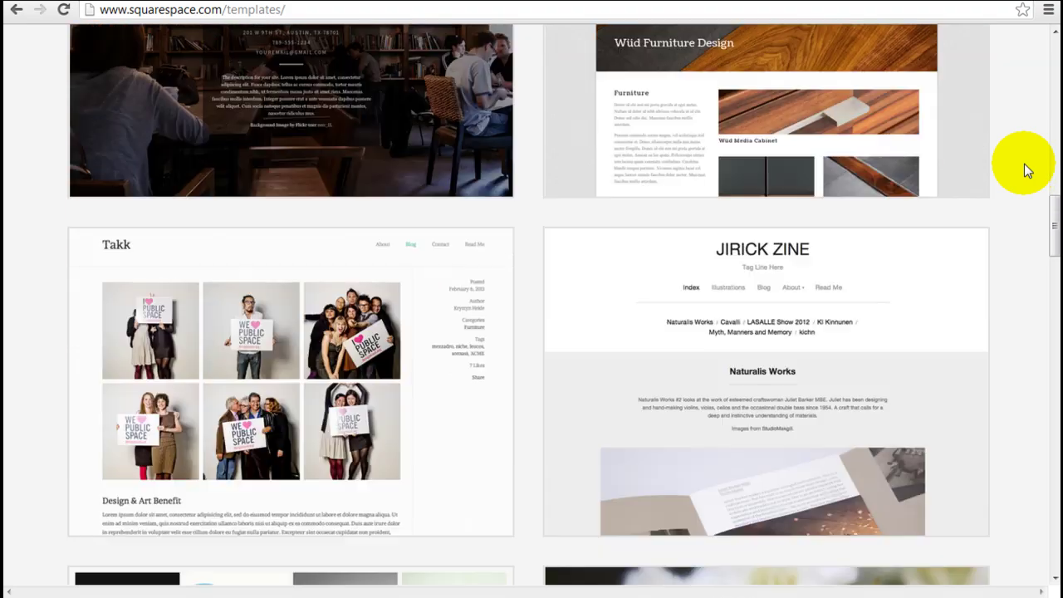
pyautogui.scroll(-5, 1024, 164)
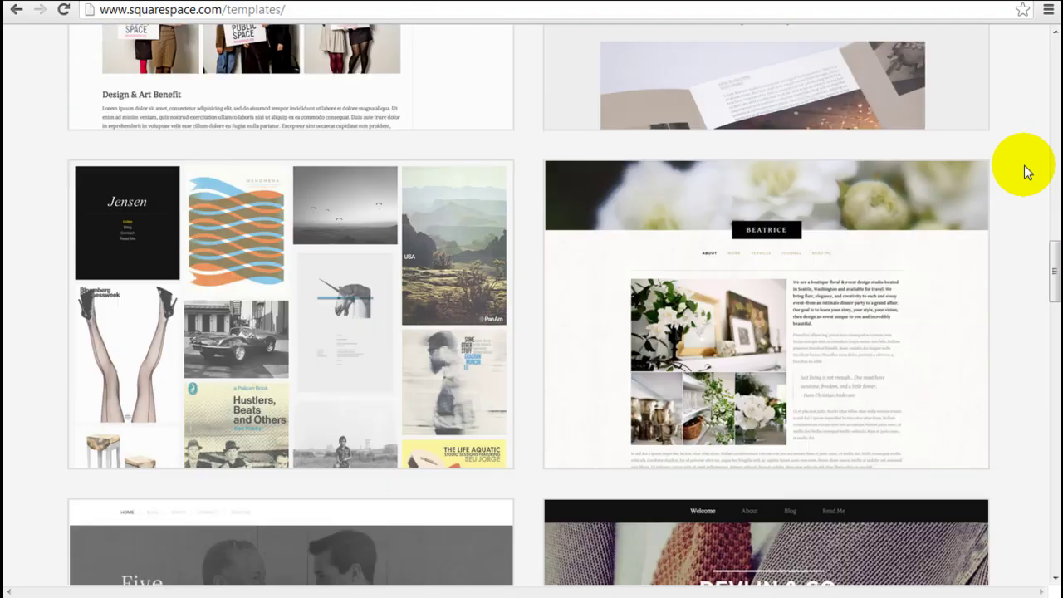
pyautogui.scroll(-4, 1024, 165)
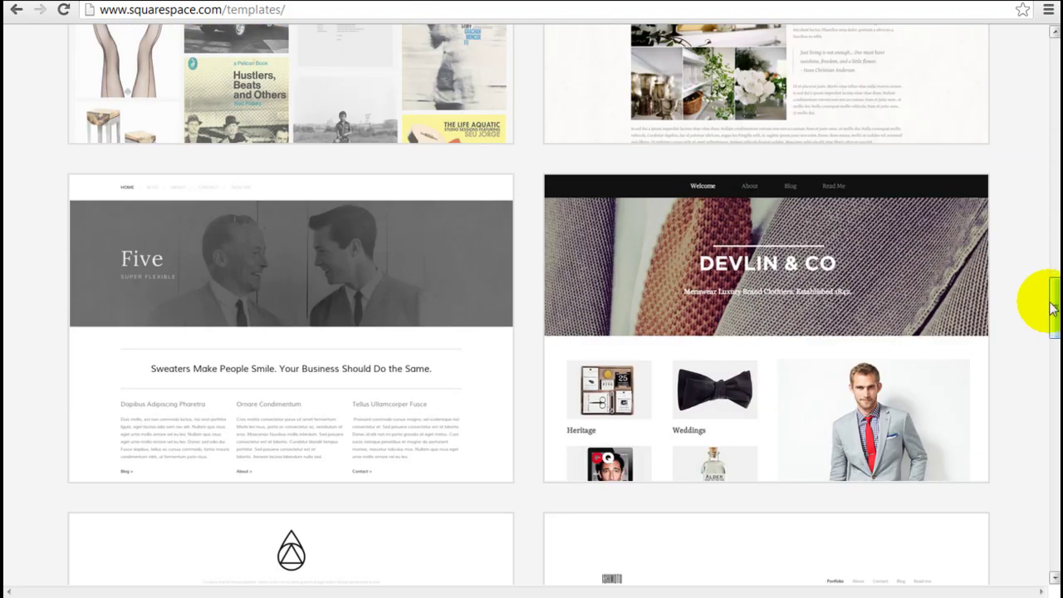
pyautogui.moveTo(1056, 301); pyautogui.dragTo(1035, 149)
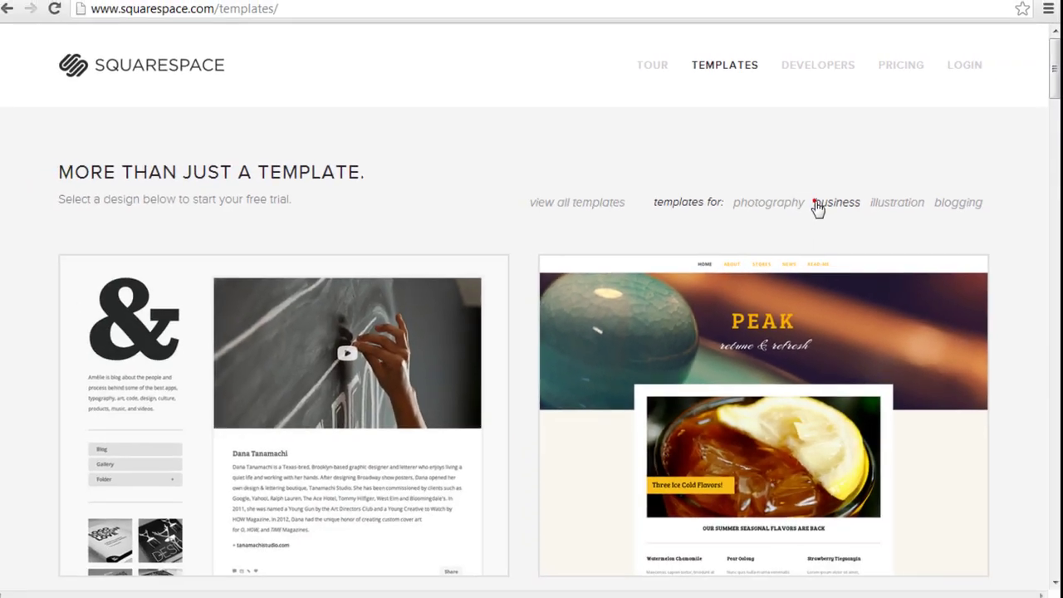
# Filter the templates gallery to show only business templates
pyautogui.click(817, 204)
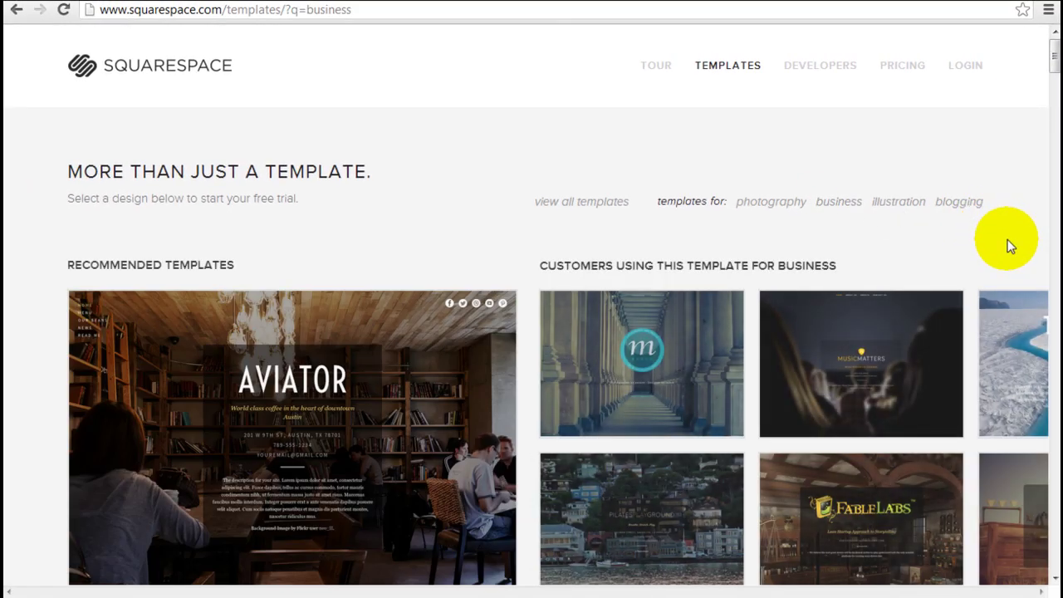
pyautogui.scroll(-5, 1007, 176)
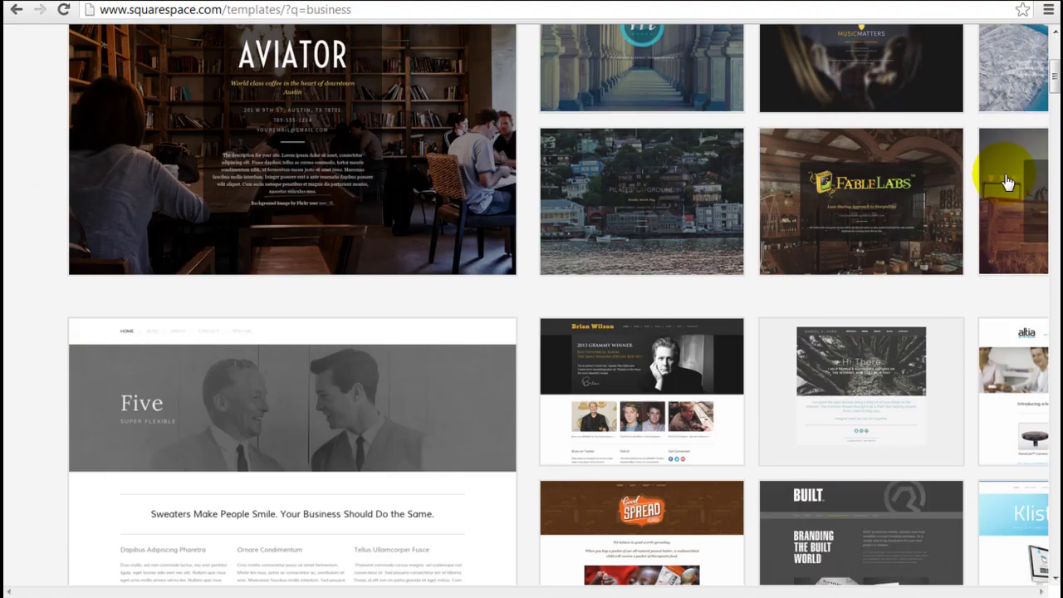
pyautogui.scroll(2, 1006, 181)
pyautogui.scroll(1, 1005, 183)
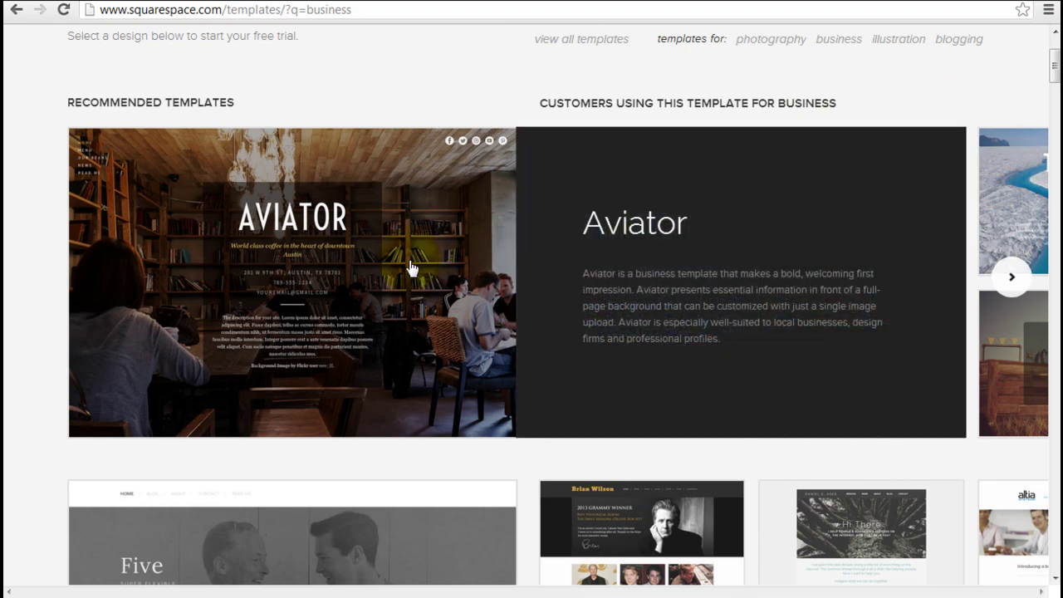
# Open the Aviator template and view its customer websites built for business
pyautogui.click(410, 266)
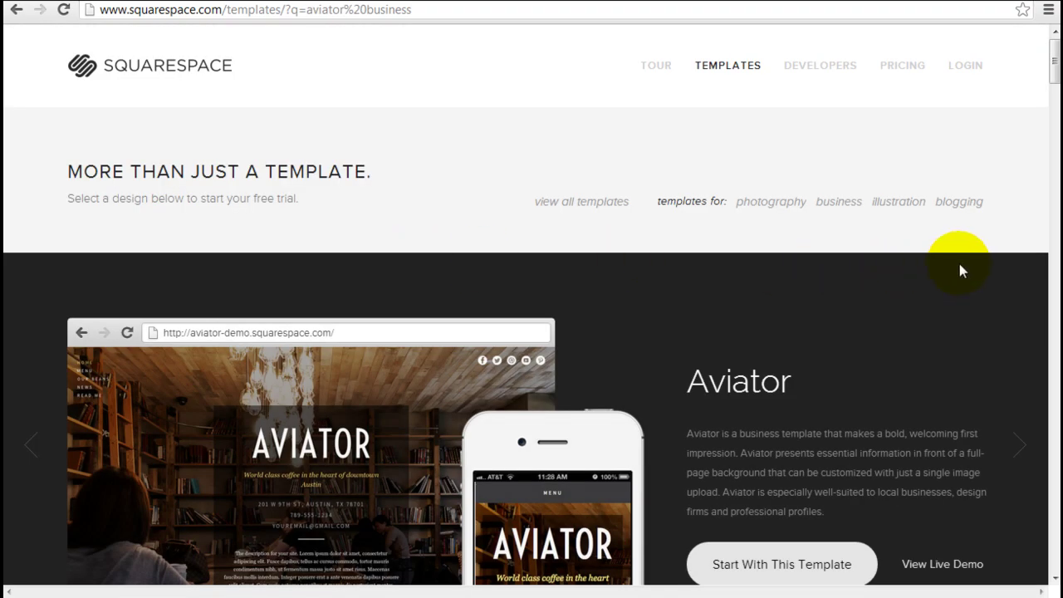
pyautogui.scroll(-7, 960, 270)
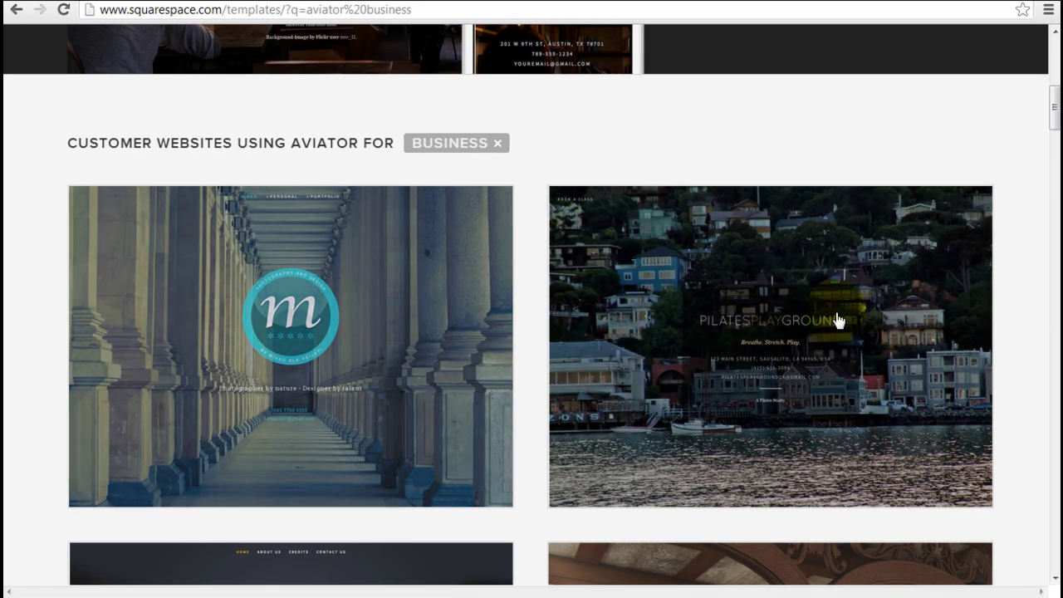
pyautogui.scroll(-4, 839, 318)
pyautogui.scroll(-4, 451, 375)
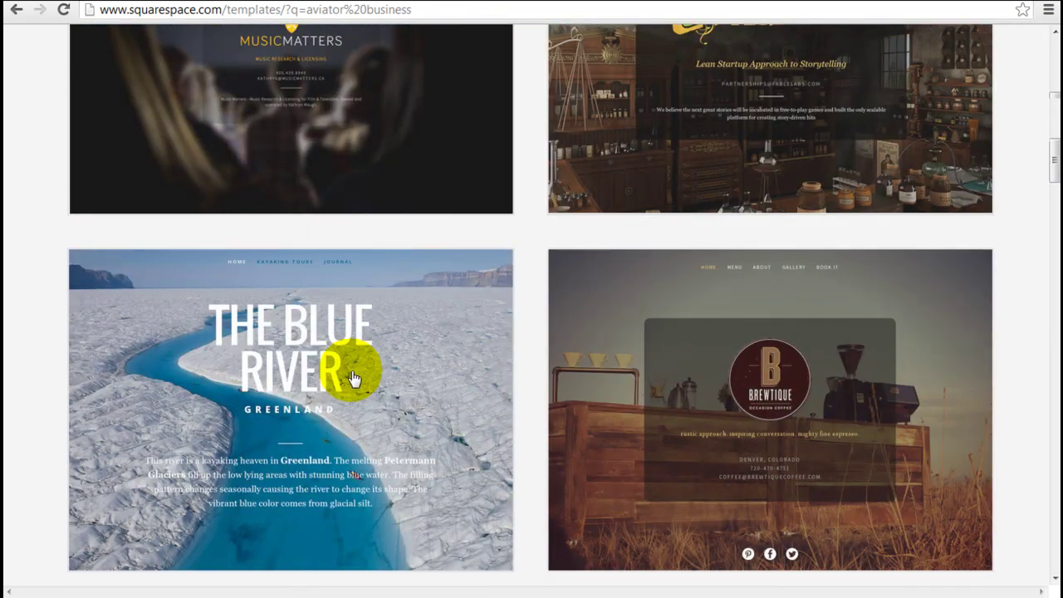
pyautogui.scroll(-2, 353, 378)
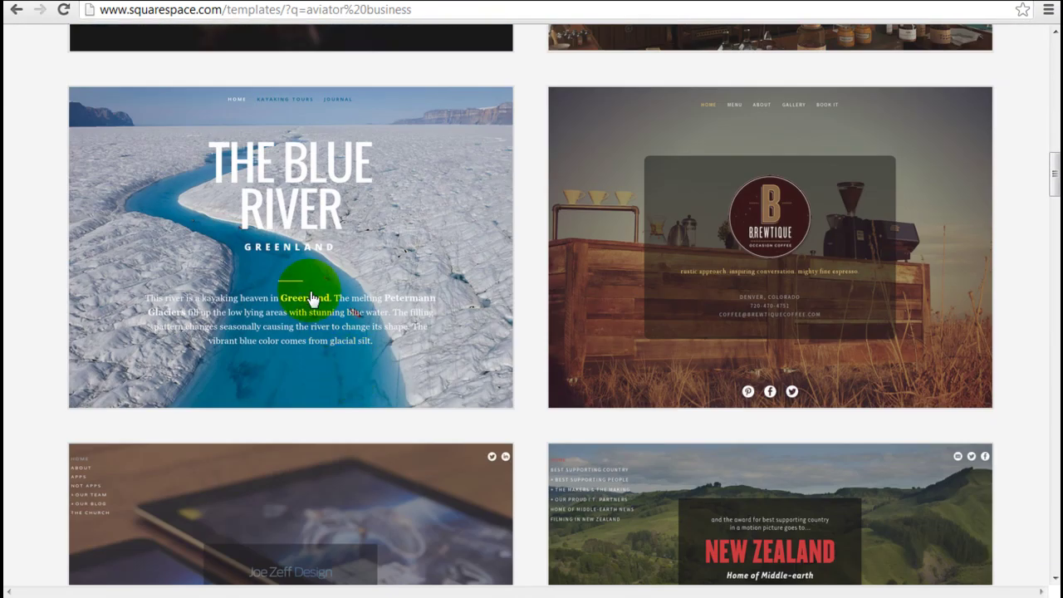
# Open the Blue River customer site full-page and look over its home page
pyautogui.click(300, 249)
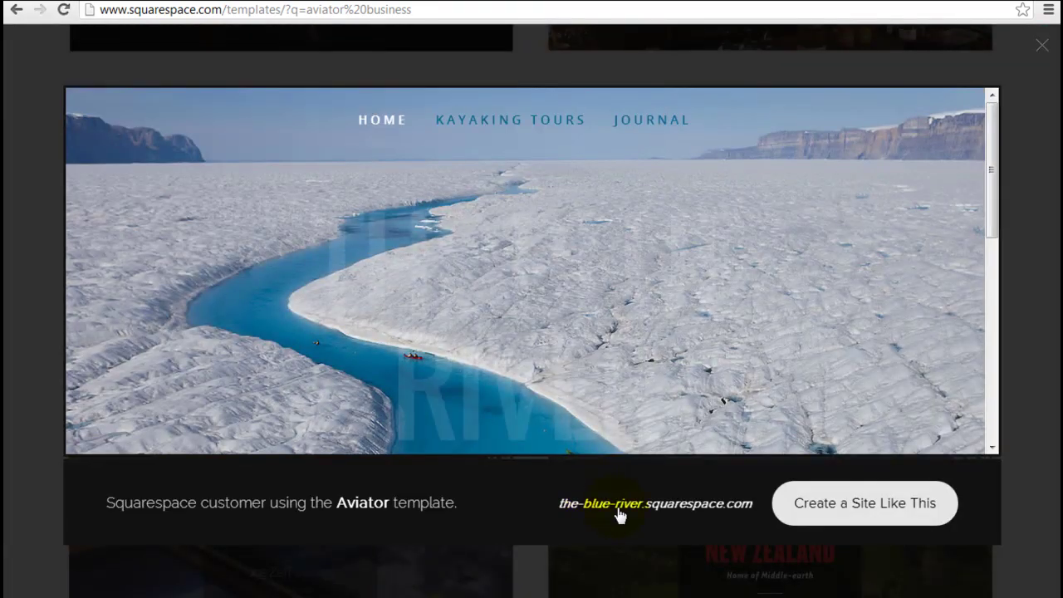
pyautogui.click(617, 507)
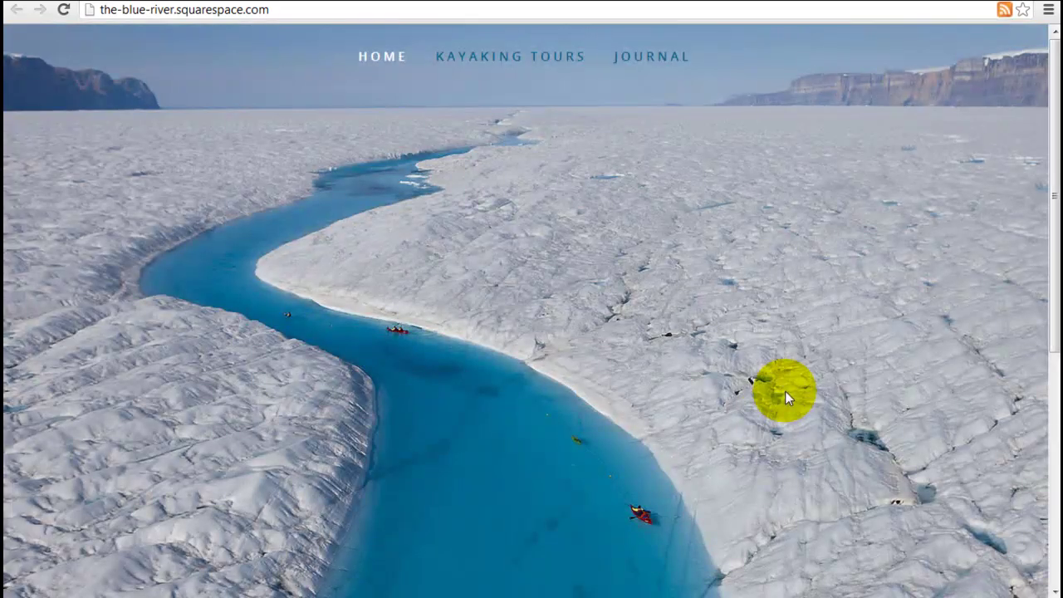
pyautogui.scroll(-3, 833, 315)
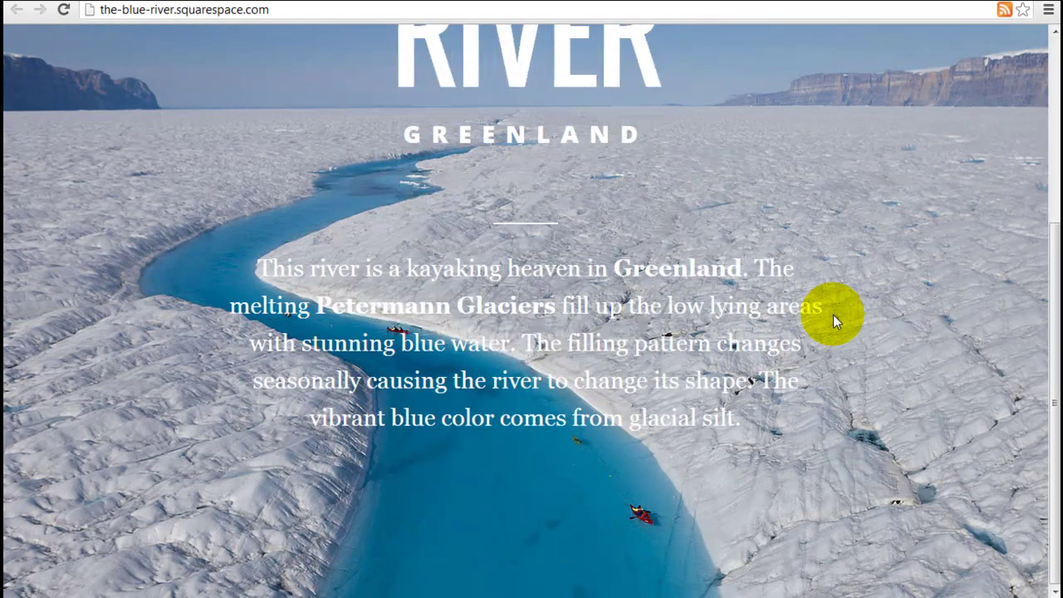
pyautogui.scroll(3, 833, 314)
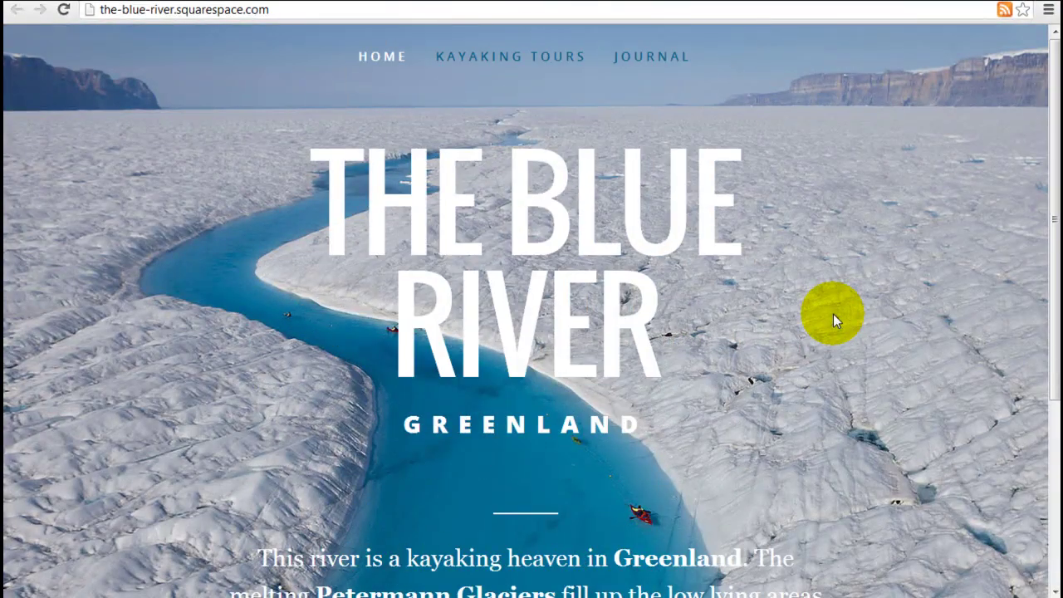
pyautogui.scroll(-3, 834, 314)
pyautogui.scroll(3, 833, 314)
# Browse the Blue River Kayaking Tours page, then go to its Journal page
pyautogui.click(498, 60)
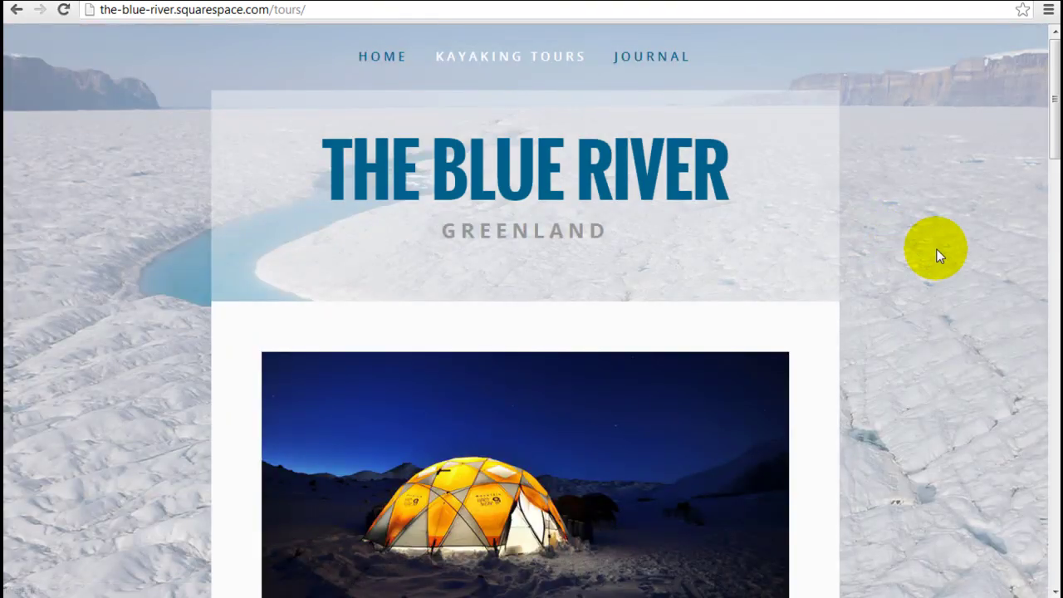
pyautogui.scroll(-10, 937, 249)
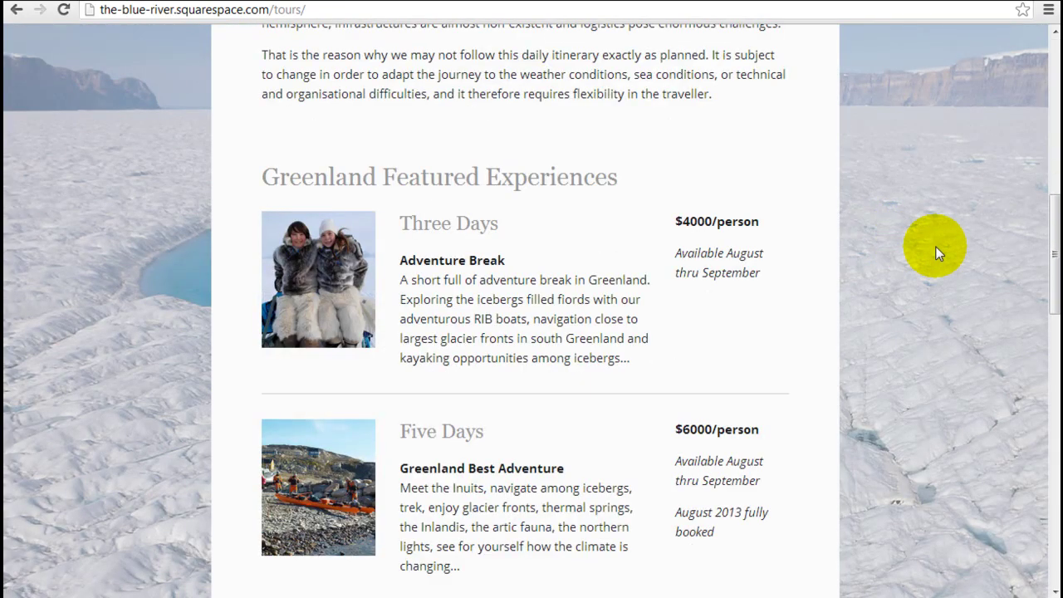
pyautogui.scroll(-5, 936, 247)
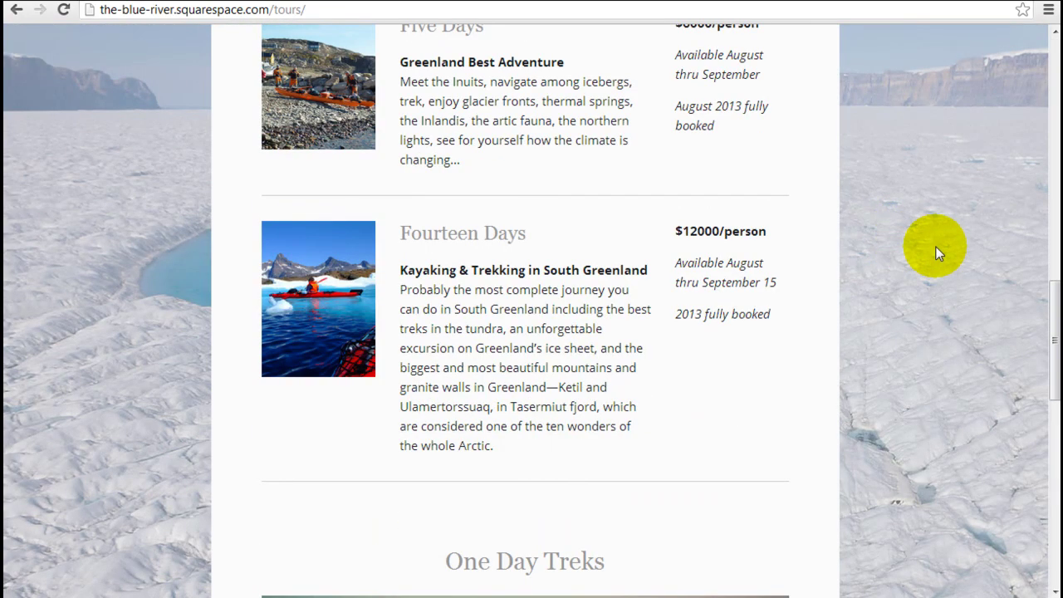
pyautogui.scroll(-3, 936, 247)
pyautogui.scroll(15, 937, 251)
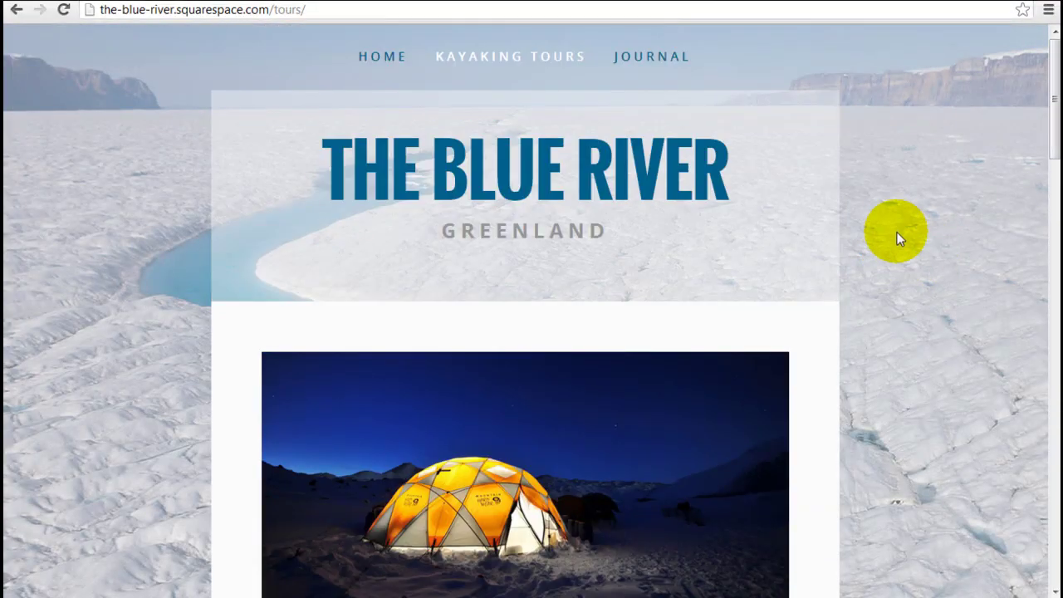
pyautogui.click(648, 56)
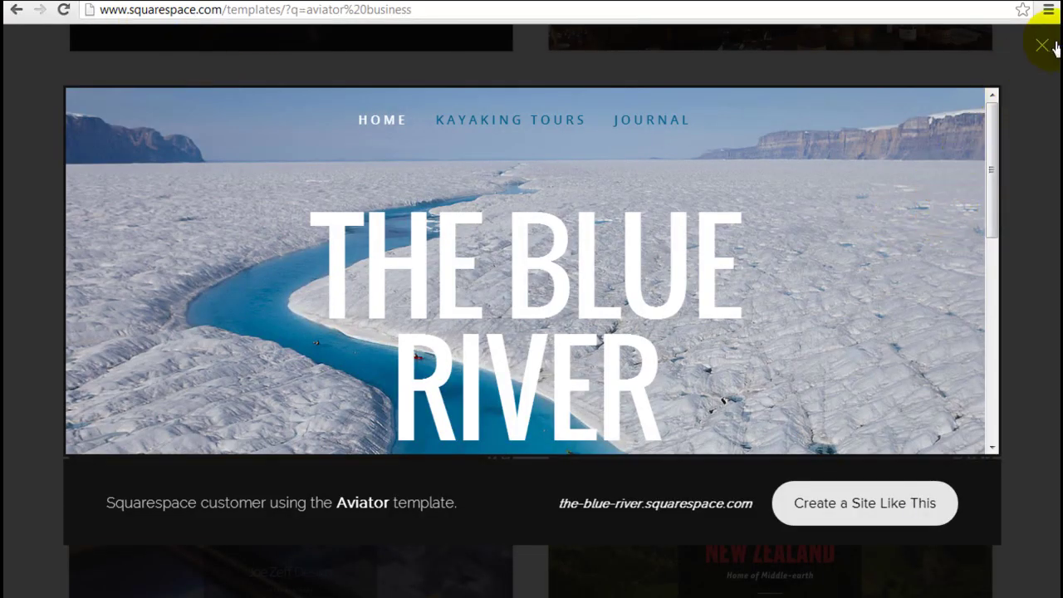
# Close the Blue River preview and go to the help.squarespace.com Help & Support page
pyautogui.click(1047, 50)
pyautogui.moveTo(1052, 176); pyautogui.dragTo(1053, 60)
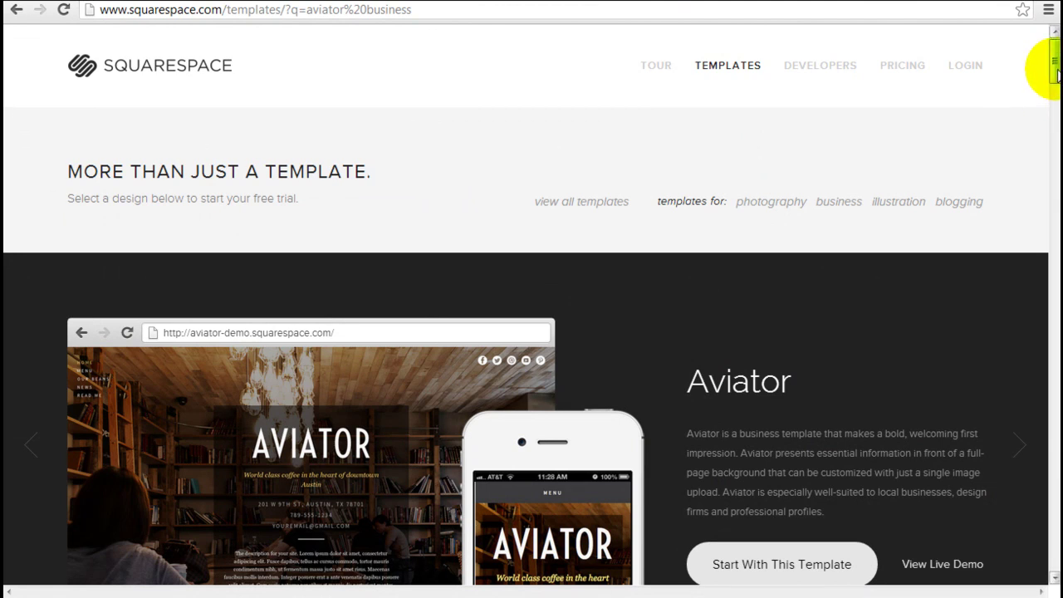
pyautogui.moveTo(1053, 60); pyautogui.dragTo(1057, 557)
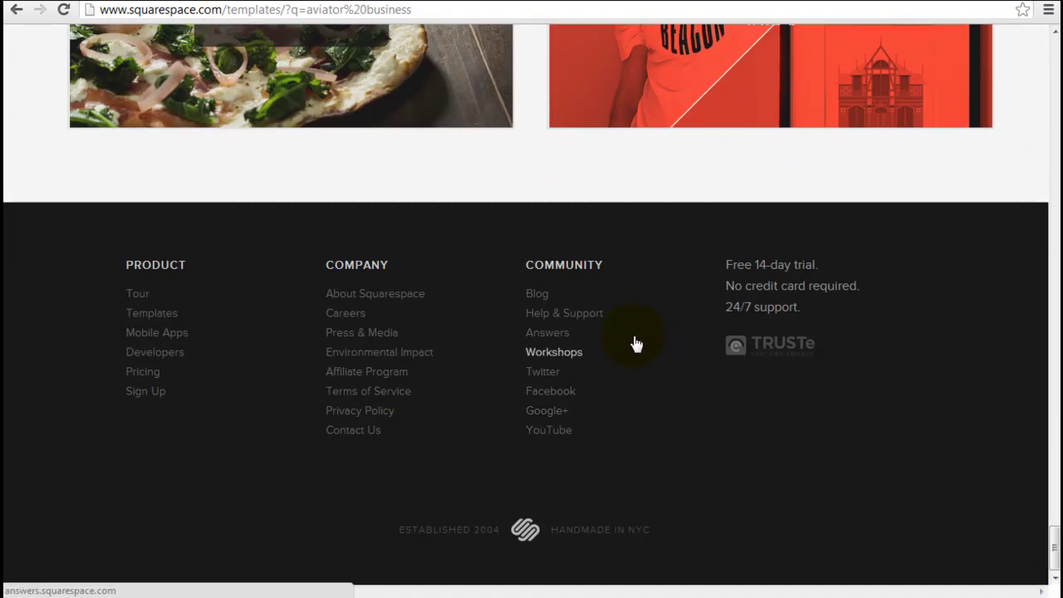
pyautogui.click(544, 315)
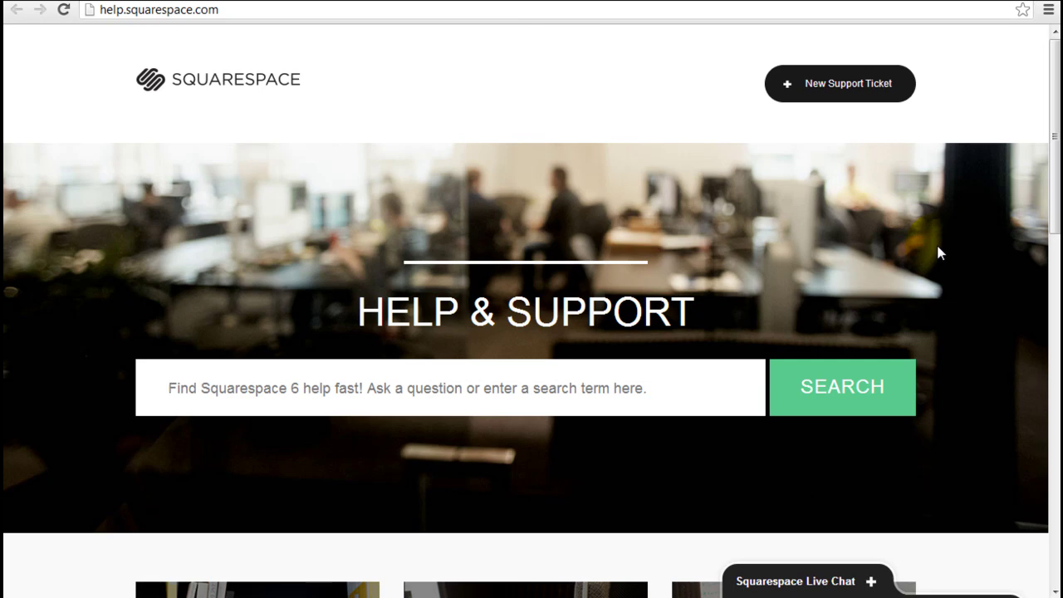
pyautogui.scroll(-4, 939, 253)
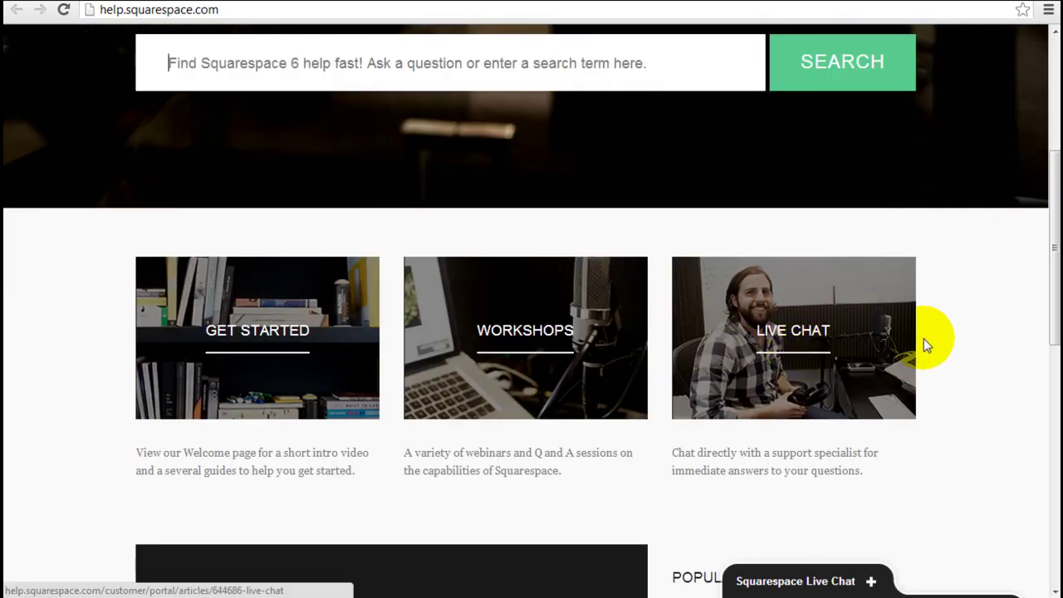
pyautogui.scroll(4, 948, 329)
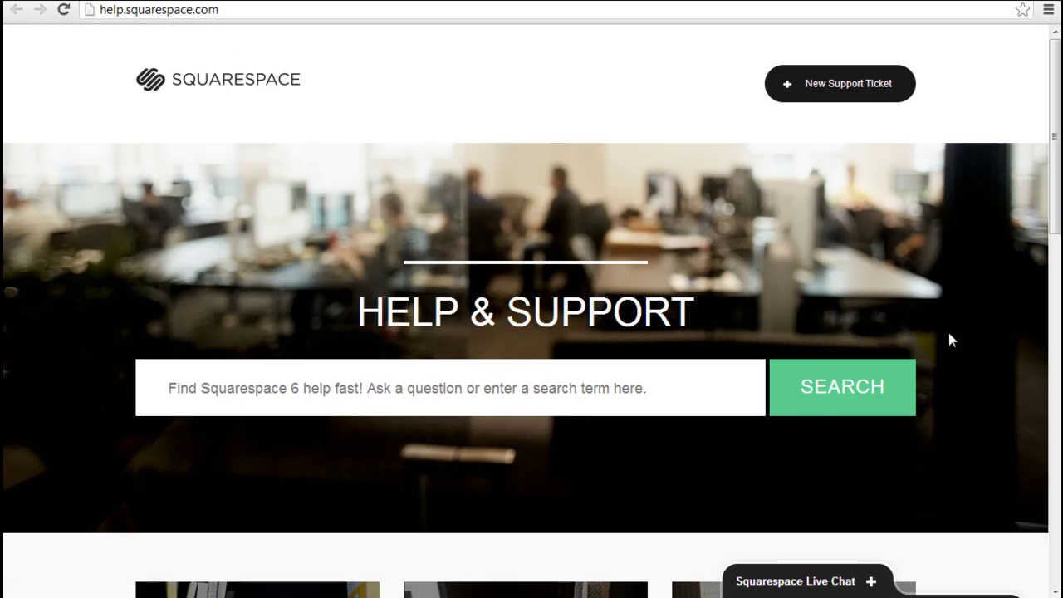
# Open the New Support Ticket form and scroll through the Contact Customer Care fields
pyautogui.click(858, 91)
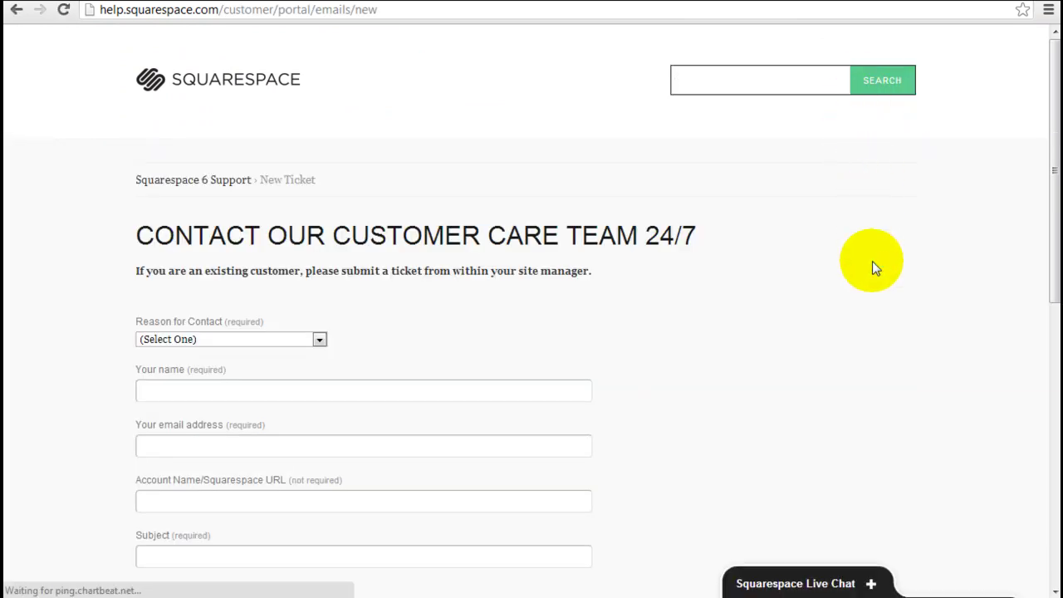
pyautogui.scroll(-5, 872, 266)
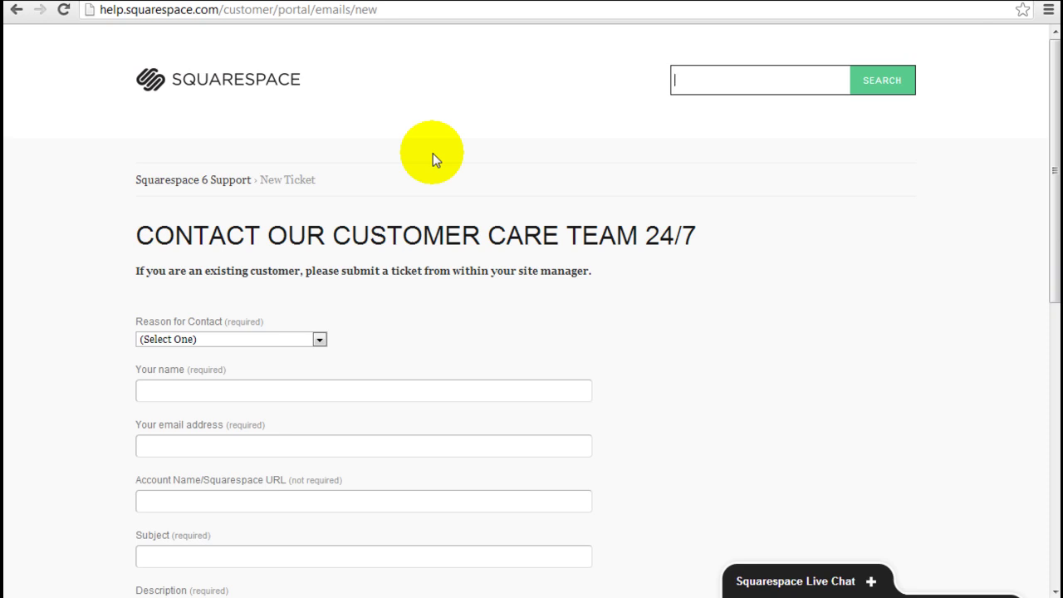
# Go back to the templates results and return to the Squarespace home via the logo
pyautogui.click(17, 9)
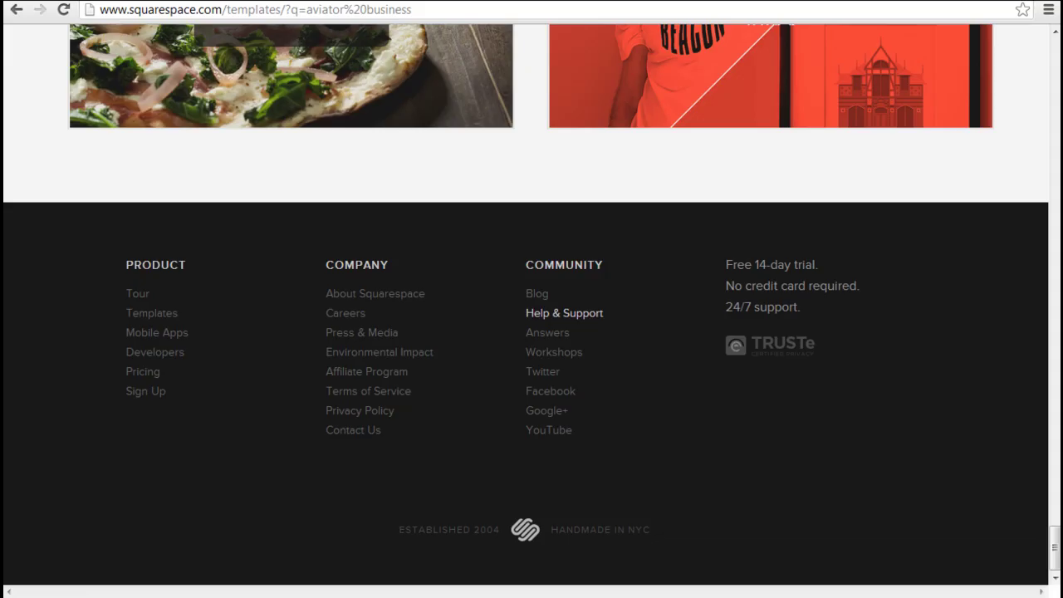
pyautogui.moveTo(1055, 441); pyautogui.dragTo(1054, 63)
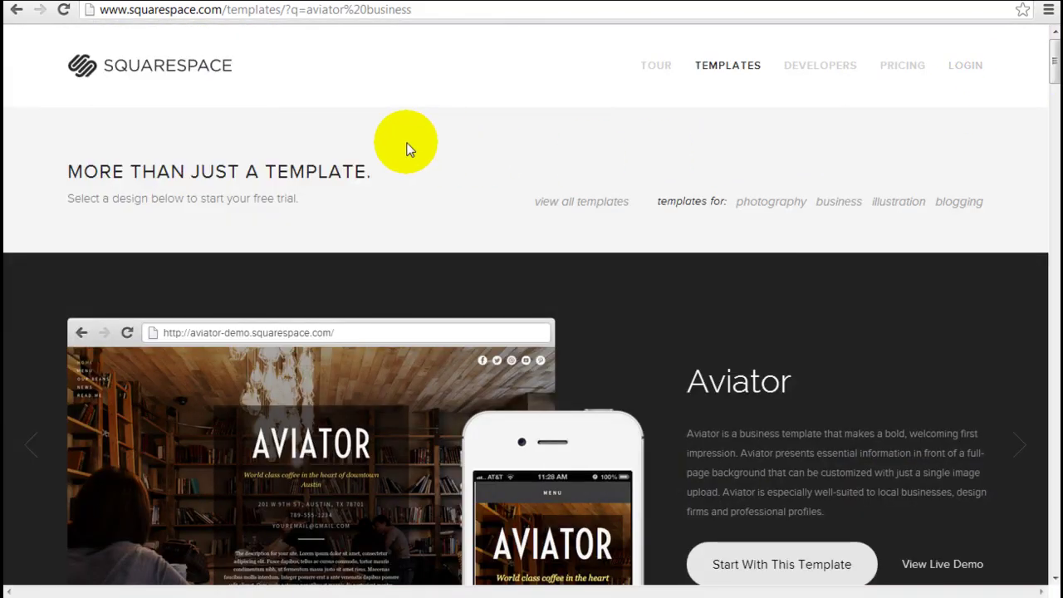
pyautogui.click(170, 66)
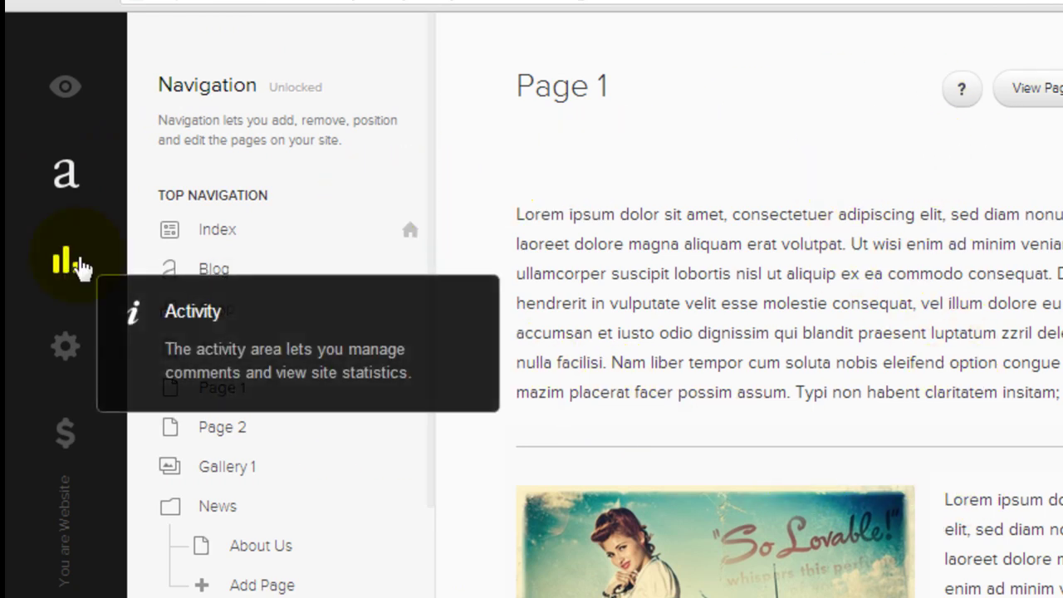
# Open Activity and switch the Traffic Overview to the Hourly breakdown
pyautogui.click(81, 264)
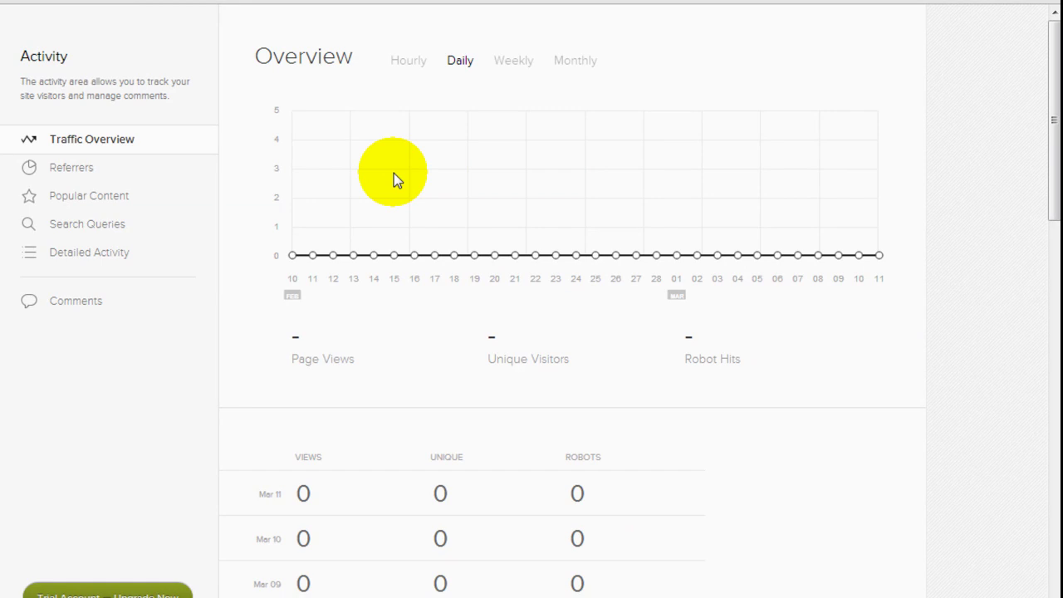
pyautogui.click(409, 71)
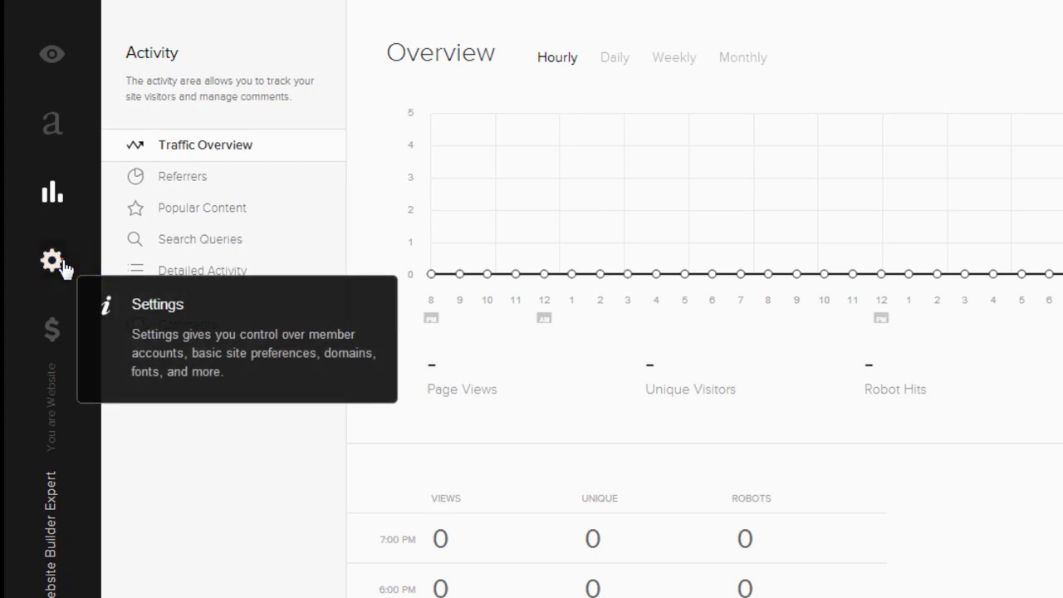
# Open Settings and scroll through the Site Information title, logo and contact fields
pyautogui.click(64, 268)
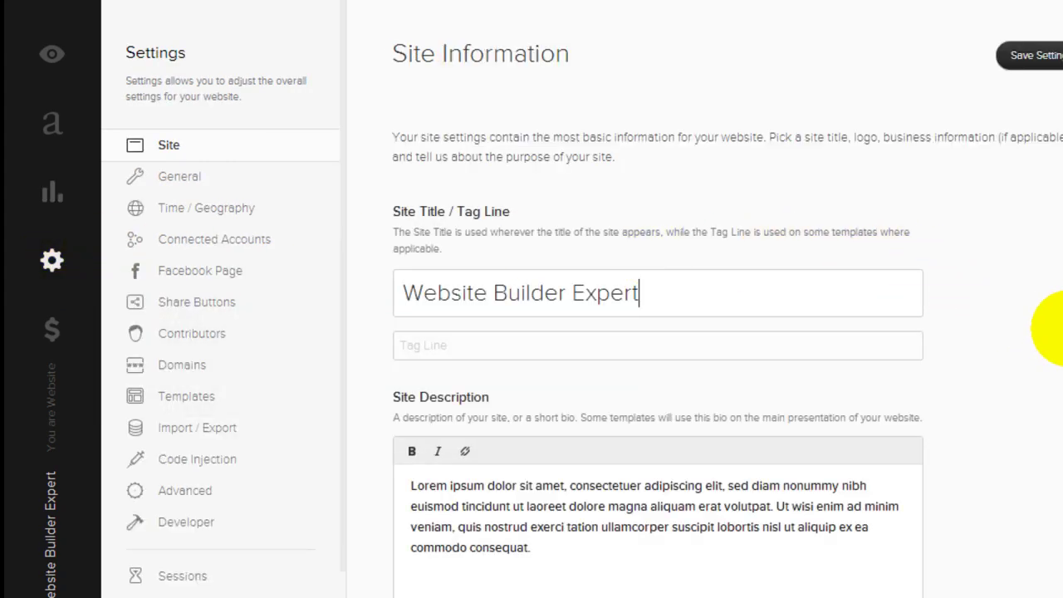
pyautogui.scroll(-5, 1039, 320)
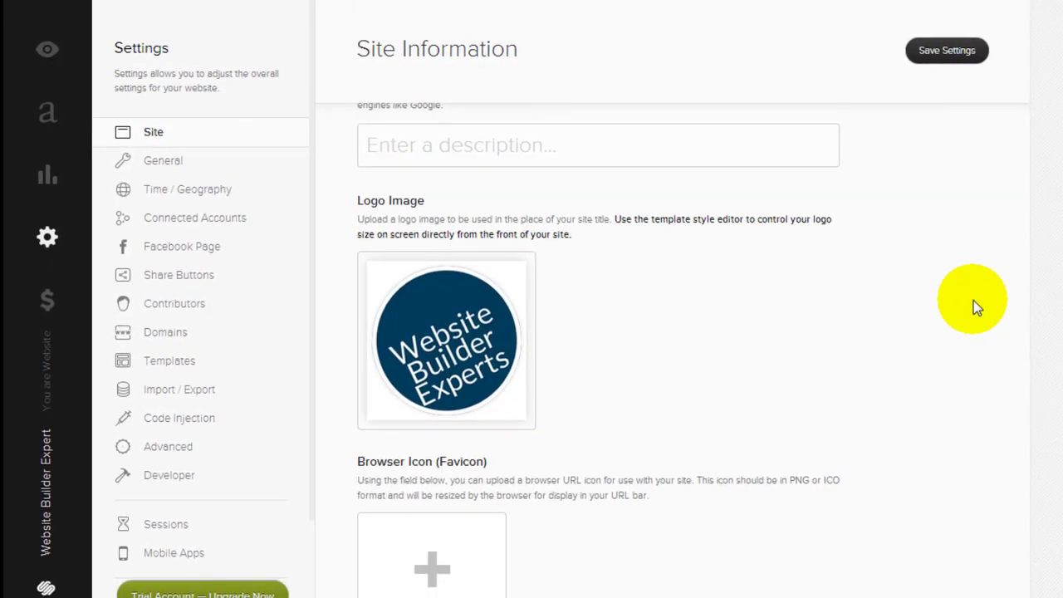
pyautogui.scroll(-5, 974, 302)
pyautogui.scroll(5, 974, 303)
pyautogui.moveTo(508, 331)
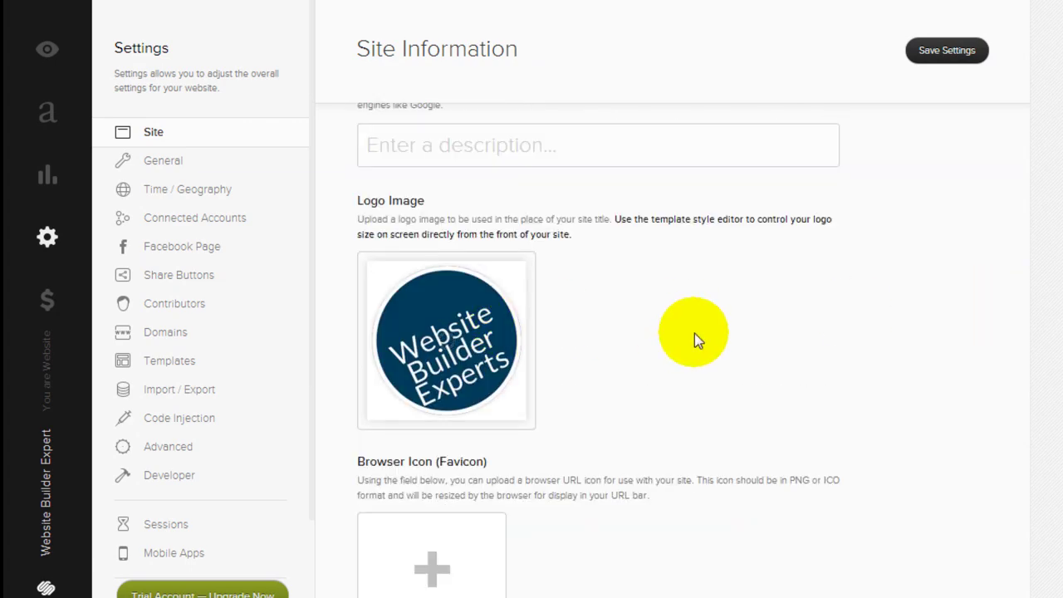
pyautogui.scroll(5, 695, 335)
pyautogui.scroll(1, 561, 216)
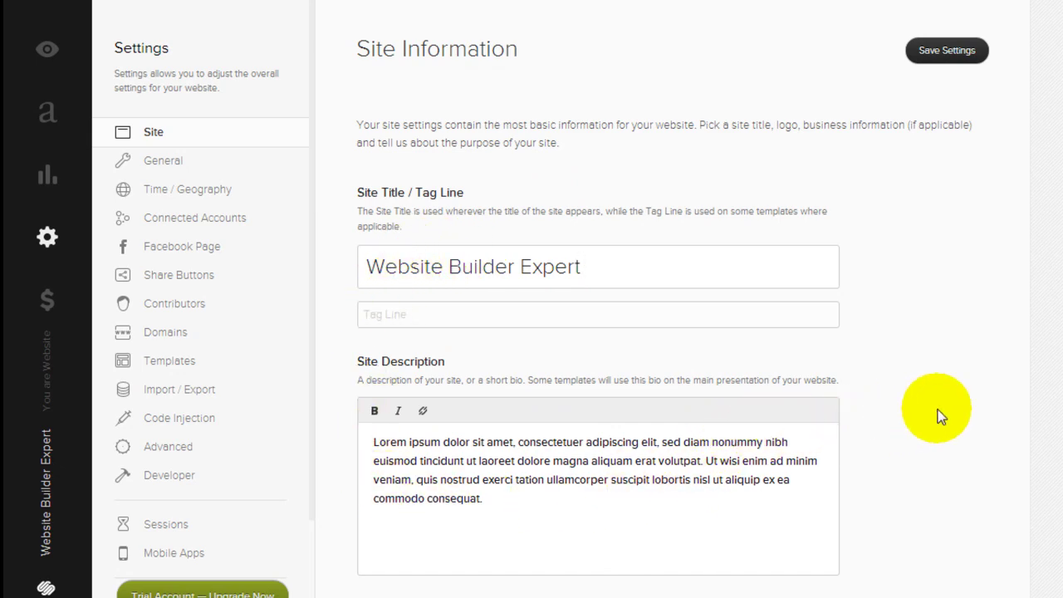
pyautogui.scroll(-10, 938, 410)
pyautogui.scroll(-2, 938, 409)
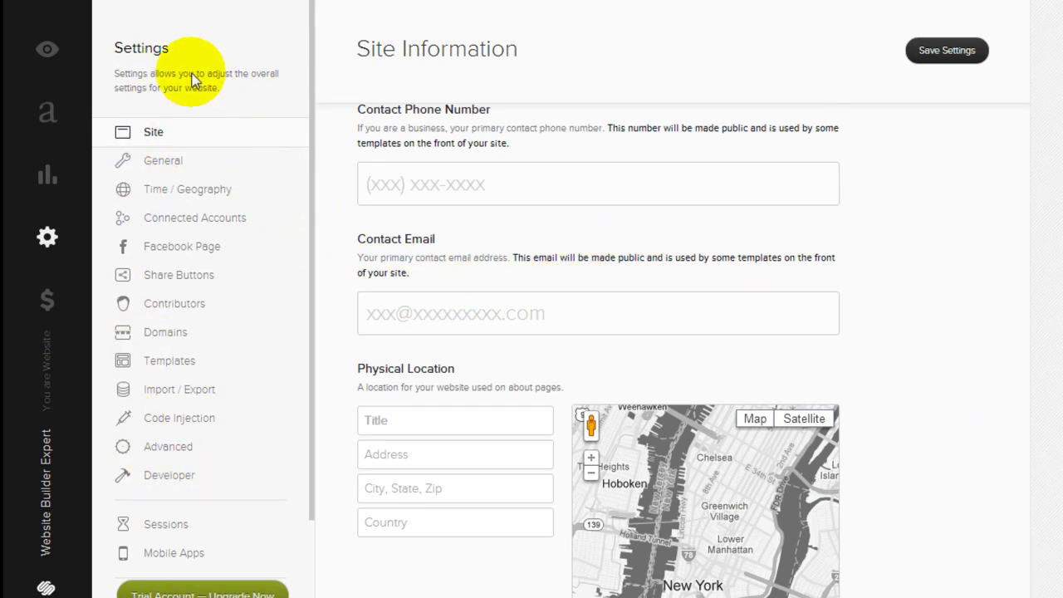
# Open General settings, select the Google Analytics account field, and scroll through the page
pyautogui.click(174, 162)
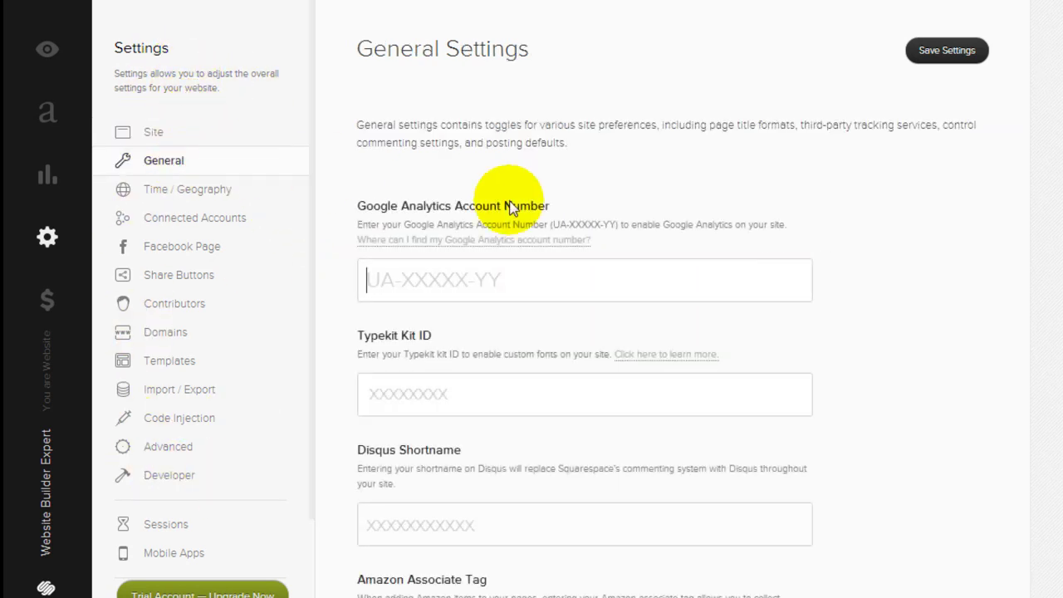
pyautogui.click(535, 295)
pyautogui.scroll(-2, 490, 345)
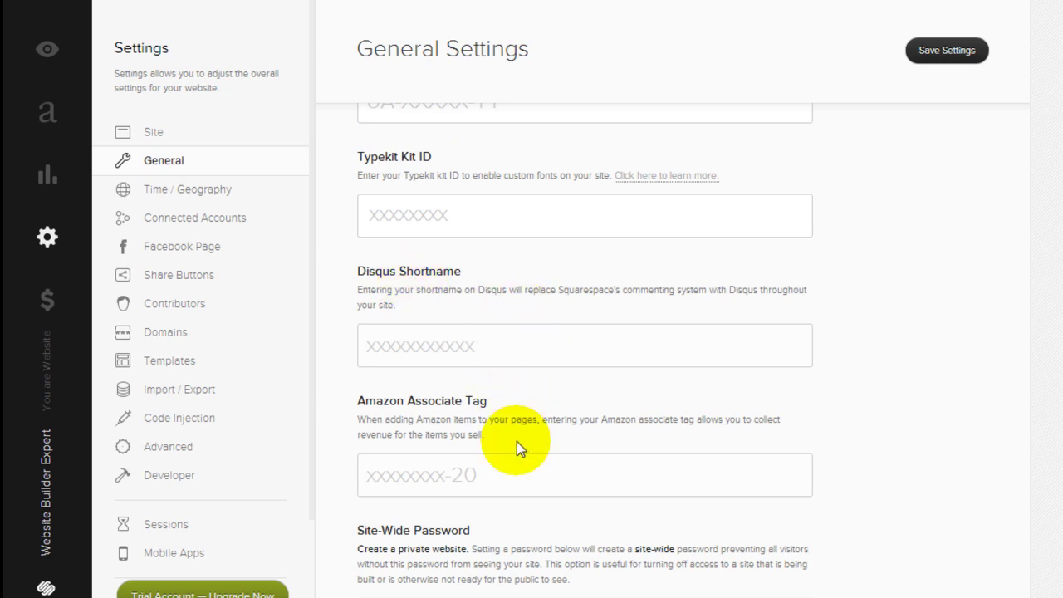
pyautogui.scroll(-1, 517, 447)
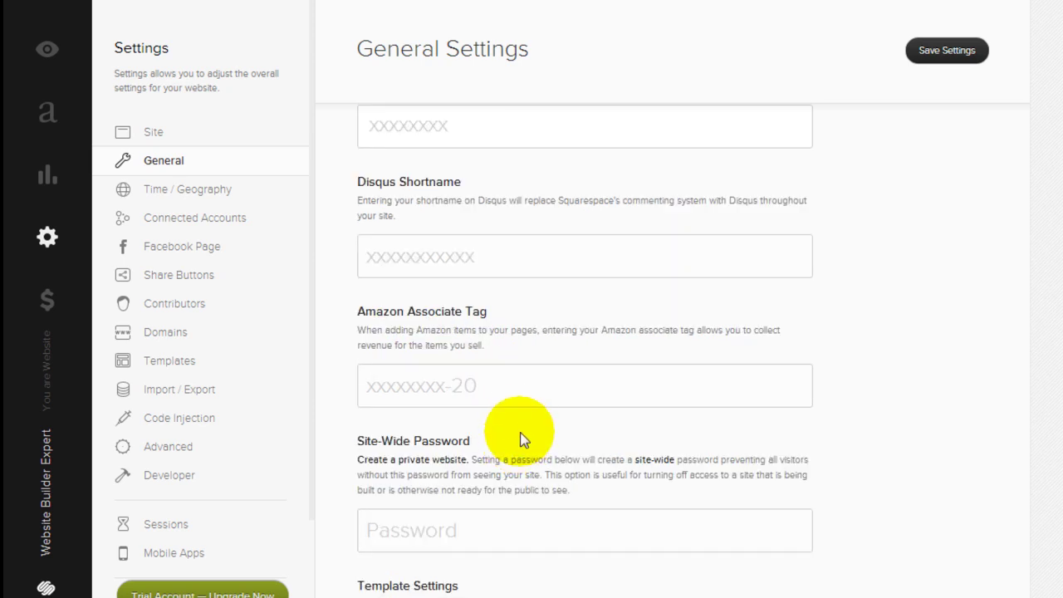
# View the Time / Geography and Templates settings, then the Data Import / Export page
pyautogui.click(205, 199)
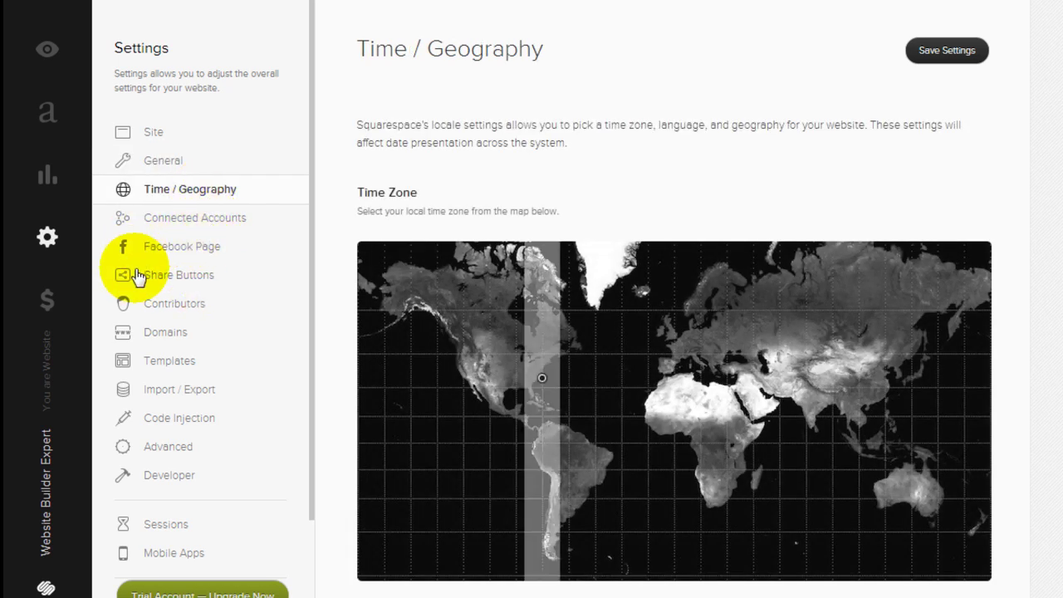
pyautogui.click(189, 367)
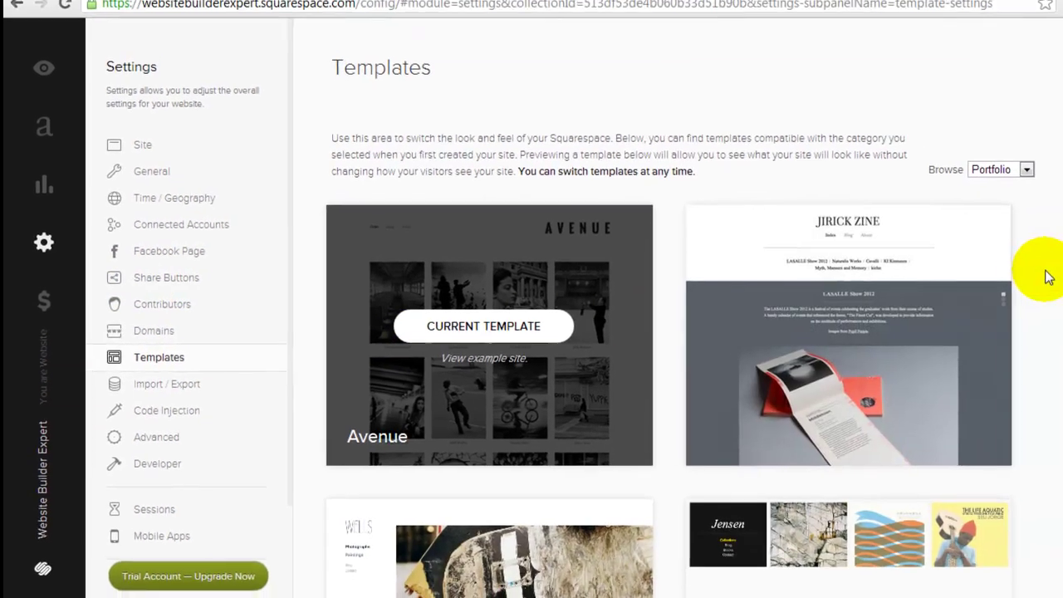
pyautogui.scroll(-6, 1030, 283)
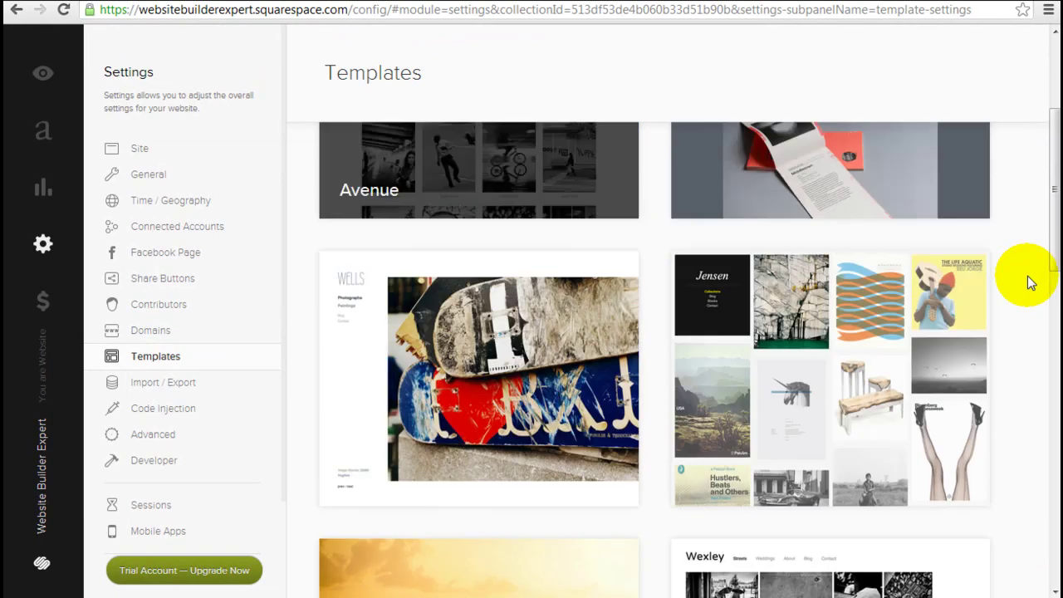
pyautogui.scroll(4, 1030, 282)
pyautogui.scroll(2, 1030, 282)
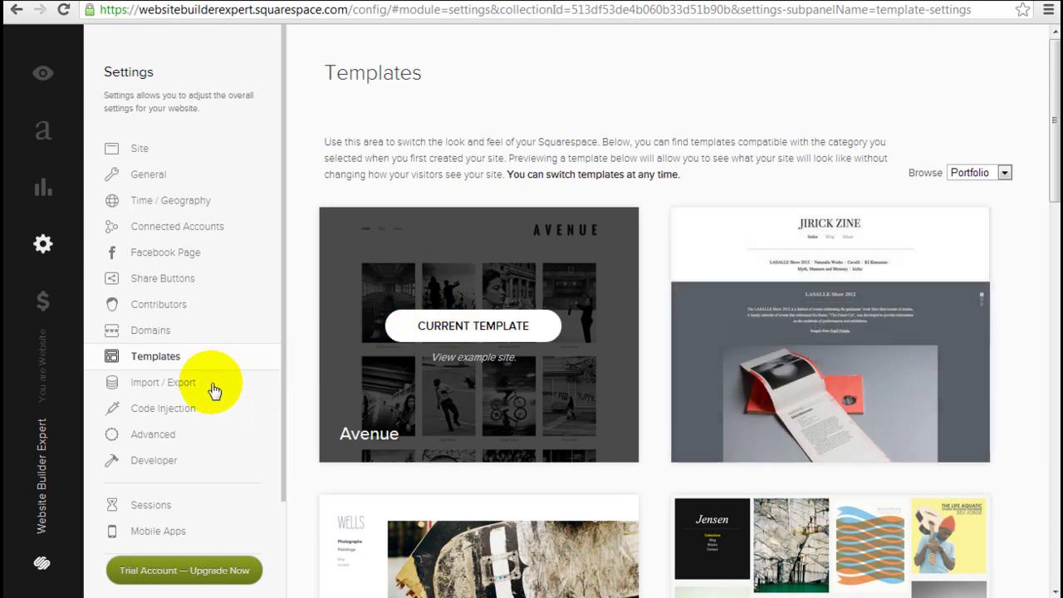
pyautogui.click(215, 391)
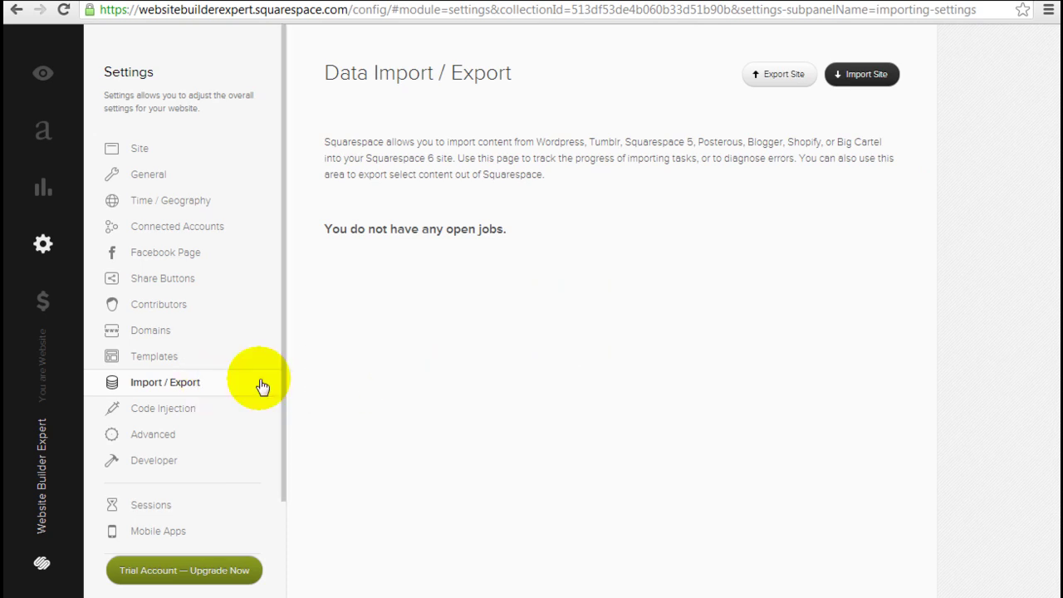
pyautogui.click(862, 74)
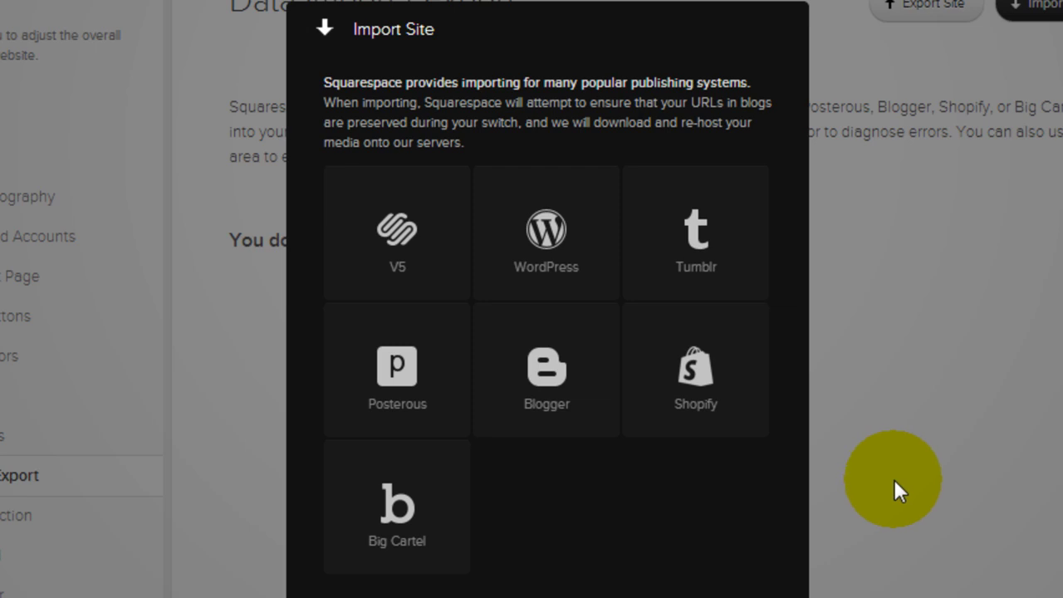
pyautogui.click(894, 481)
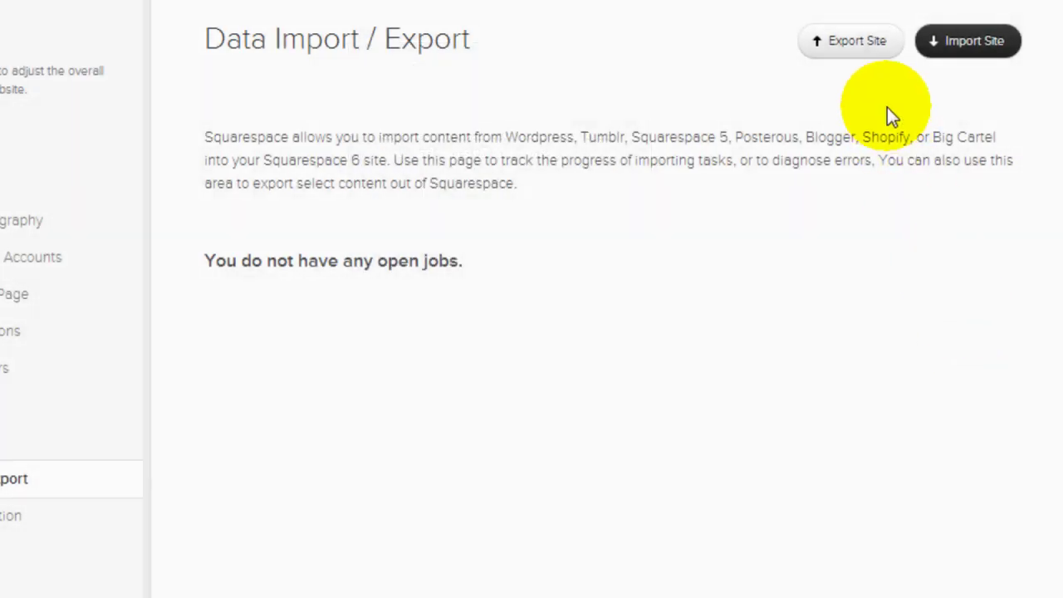
pyautogui.click(870, 55)
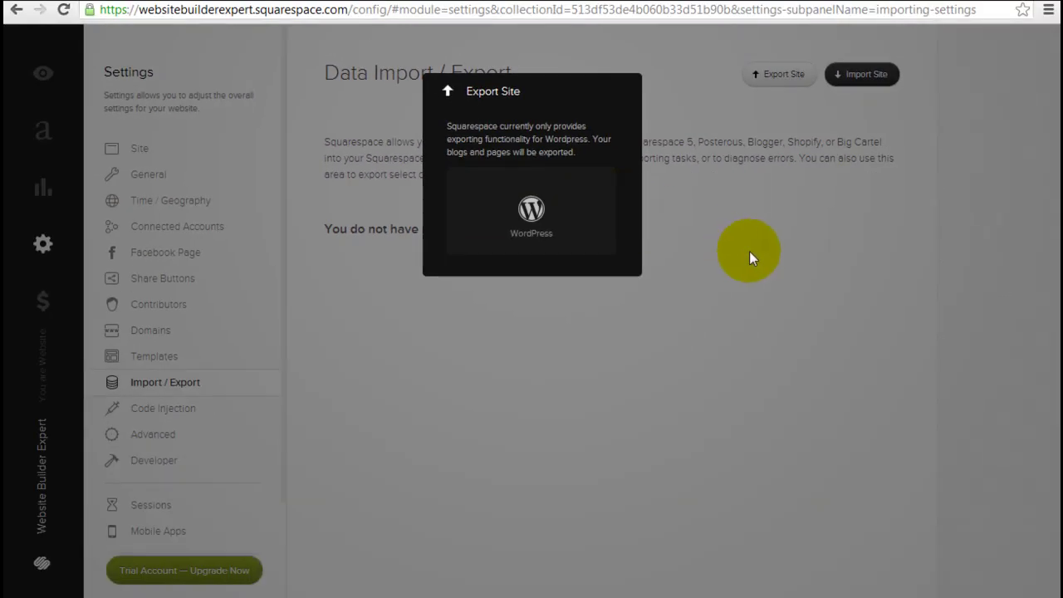
pyautogui.click(750, 254)
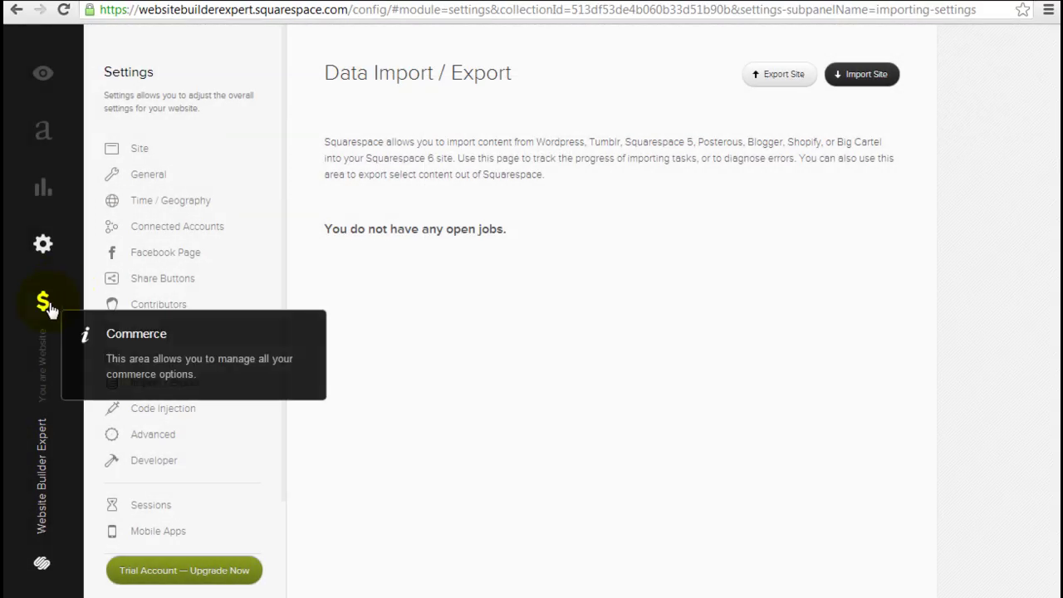
# Open the Commerce area and scroll through the Getting Started store checklist
pyautogui.click(47, 304)
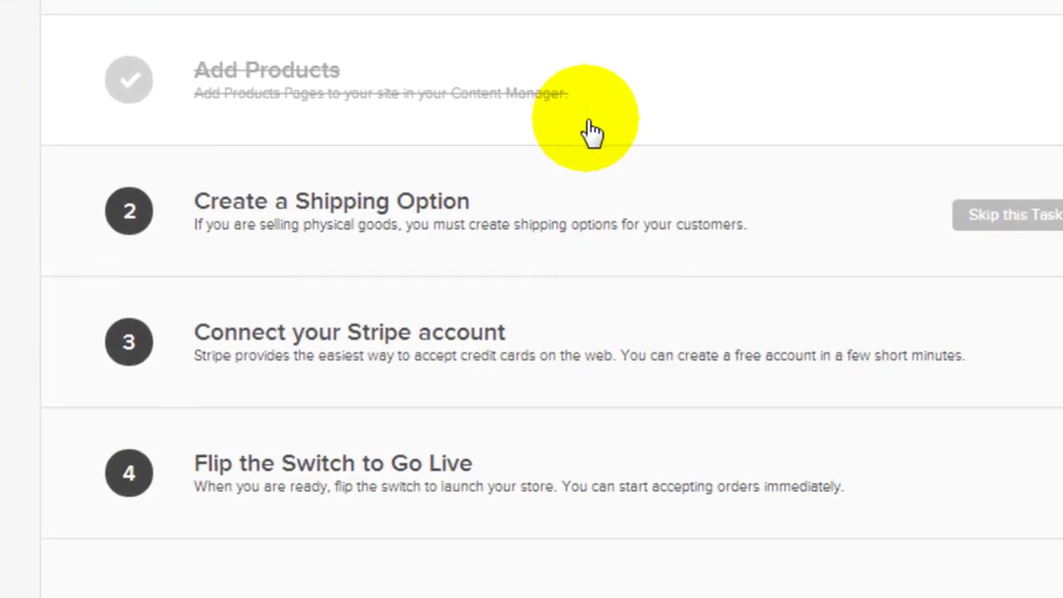
pyautogui.scroll(-6, 629, 226)
pyautogui.scroll(6, 629, 226)
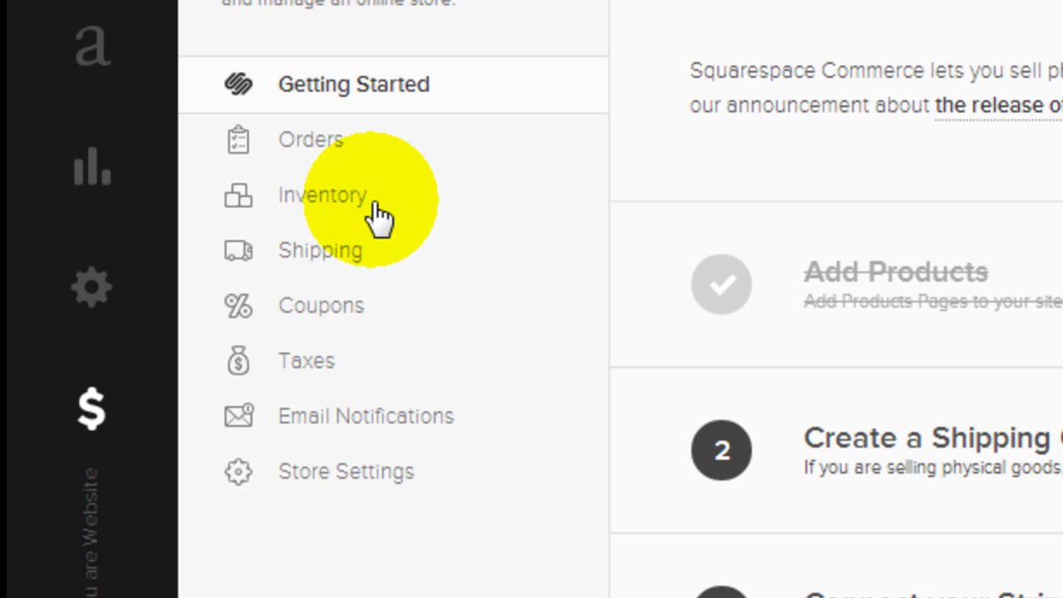
# Add a blank page titled 'Page 3' with URL slug page-3 to the site navigation
pyautogui.click(91, 49)
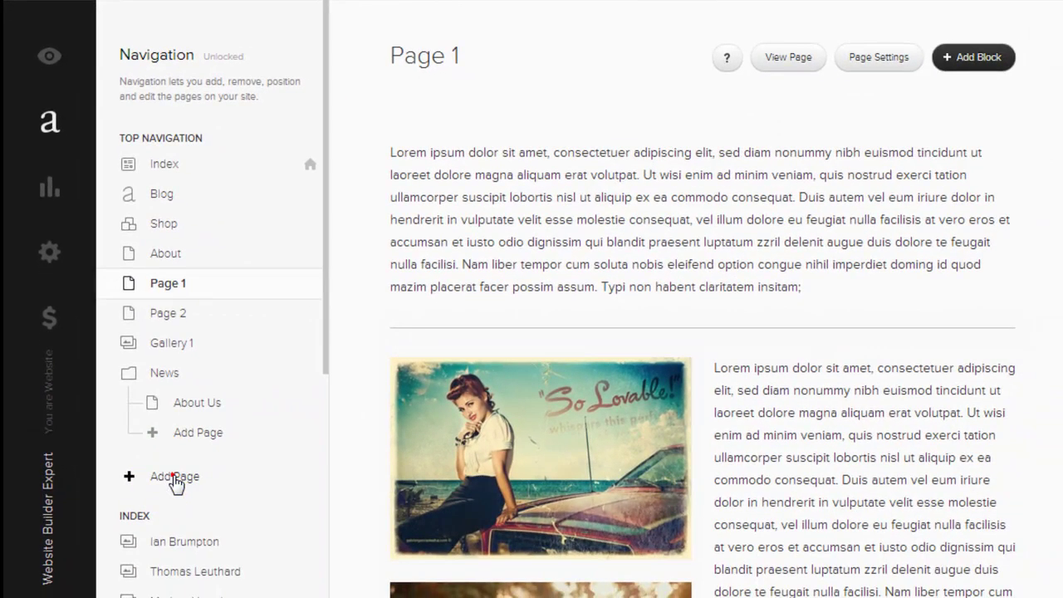
pyautogui.click(183, 500)
pyautogui.click(471, 364)
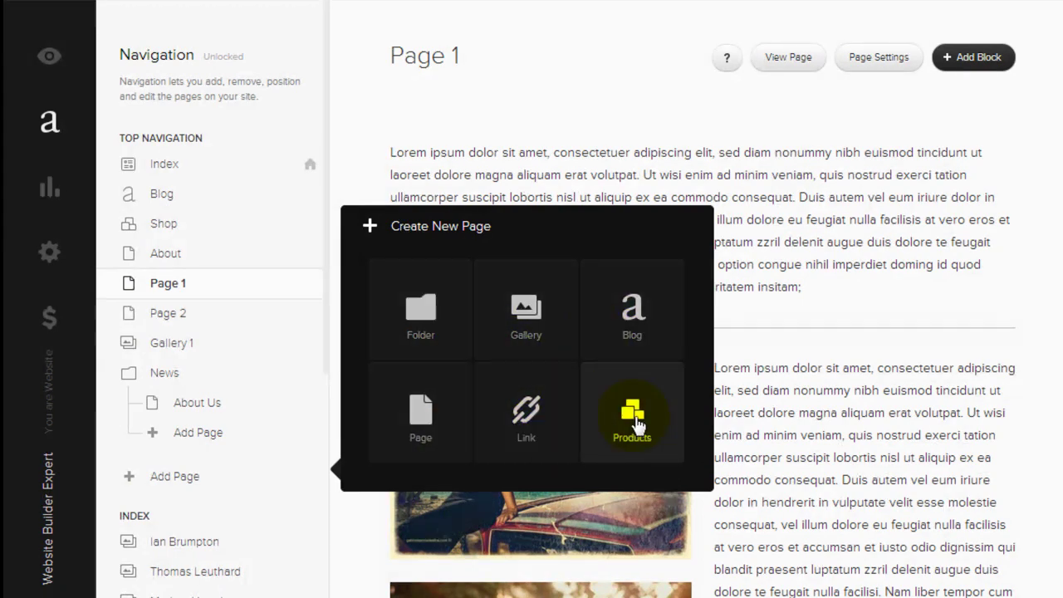
pyautogui.click(422, 407)
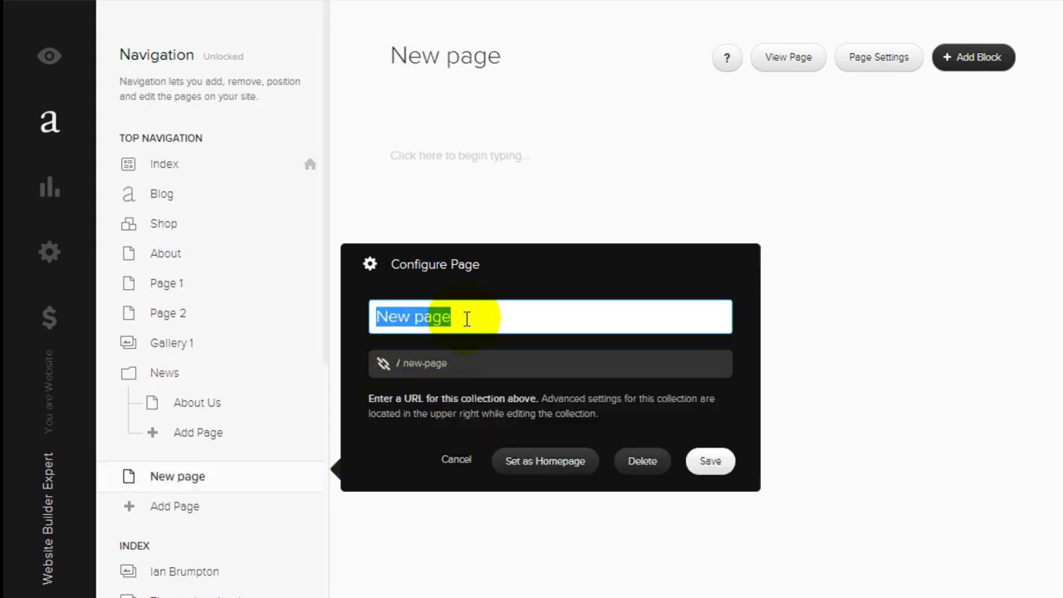
pyautogui.write('Page 3')
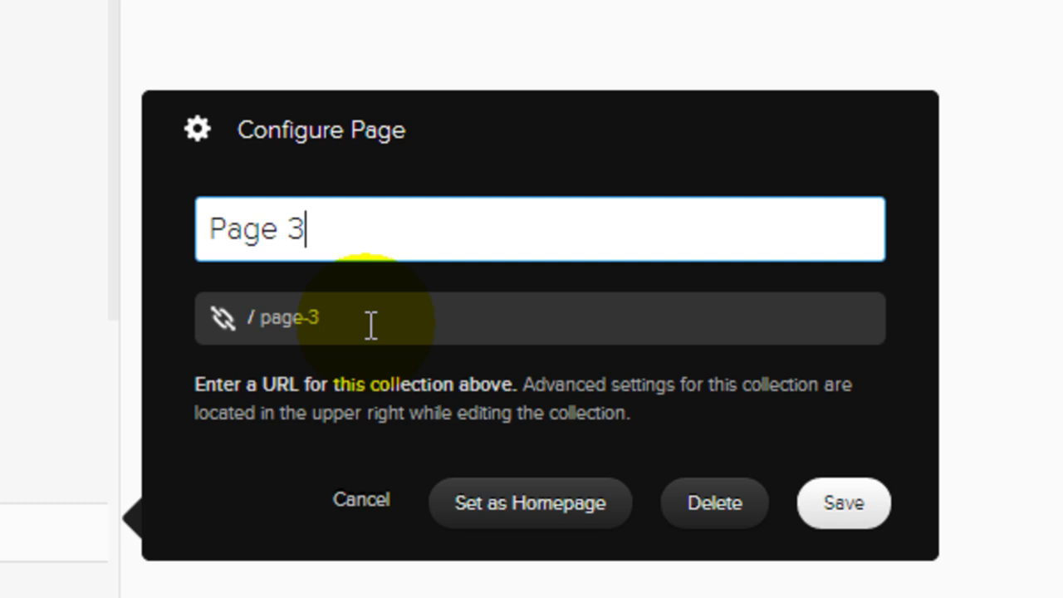
pyautogui.click(371, 324)
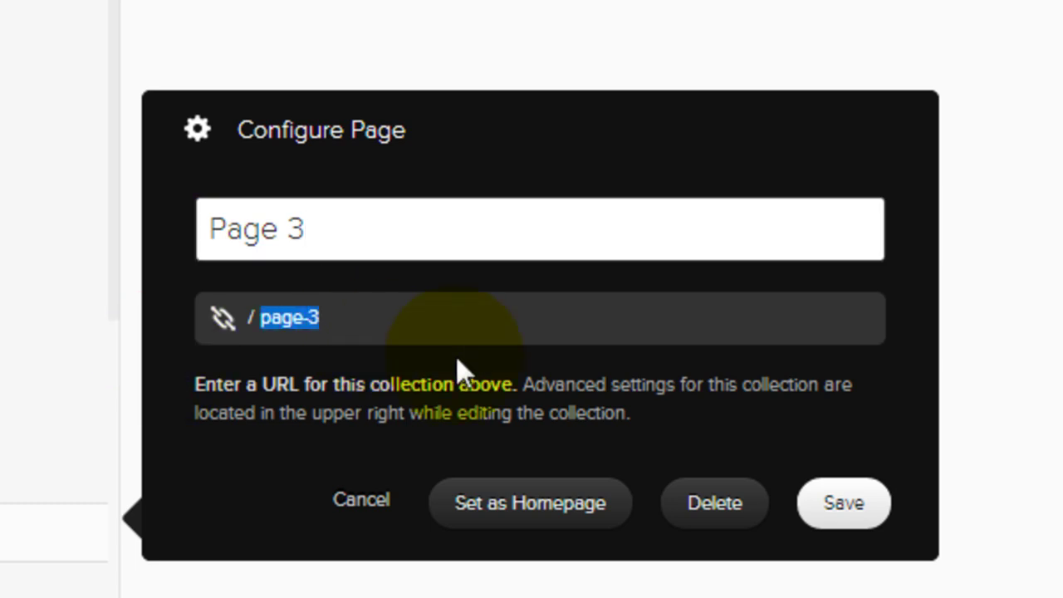
pyautogui.click(826, 505)
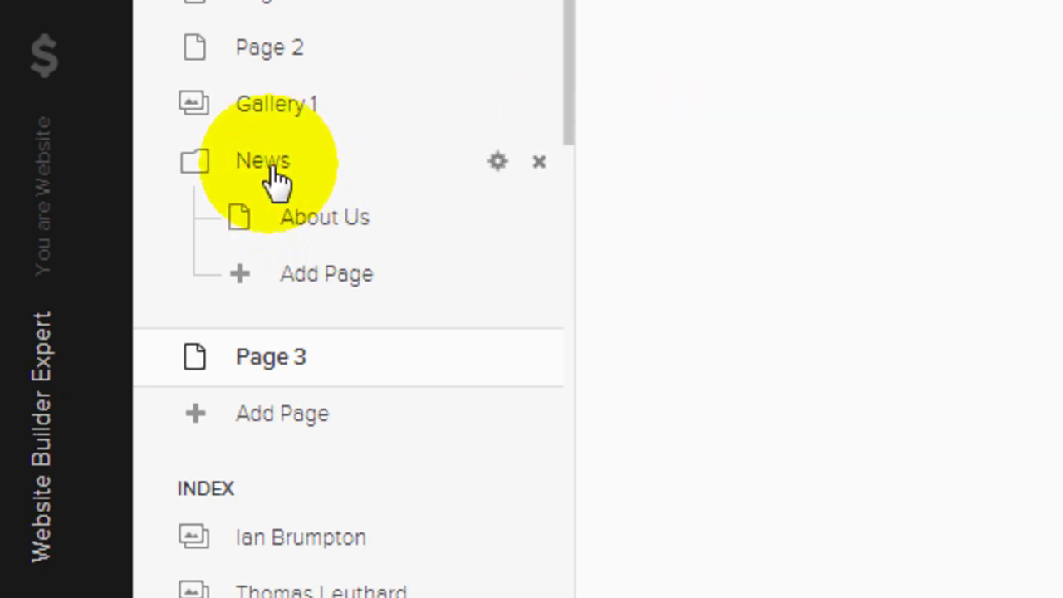
# Add a navigation folder named 'Folder' and drag About Us from News into it
pyautogui.click(276, 432)
pyautogui.click(750, 84)
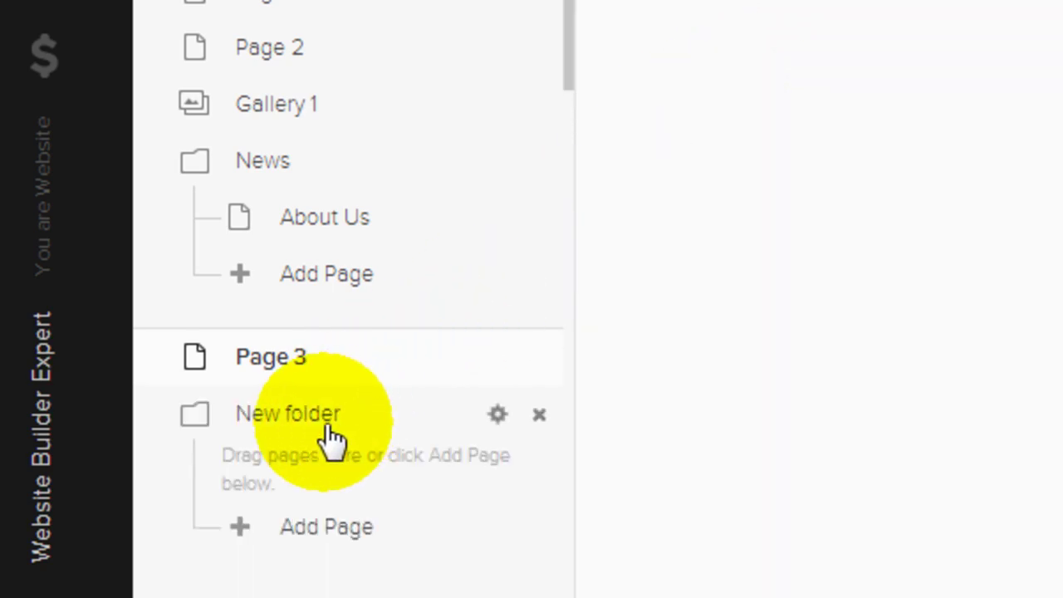
pyautogui.click(498, 414)
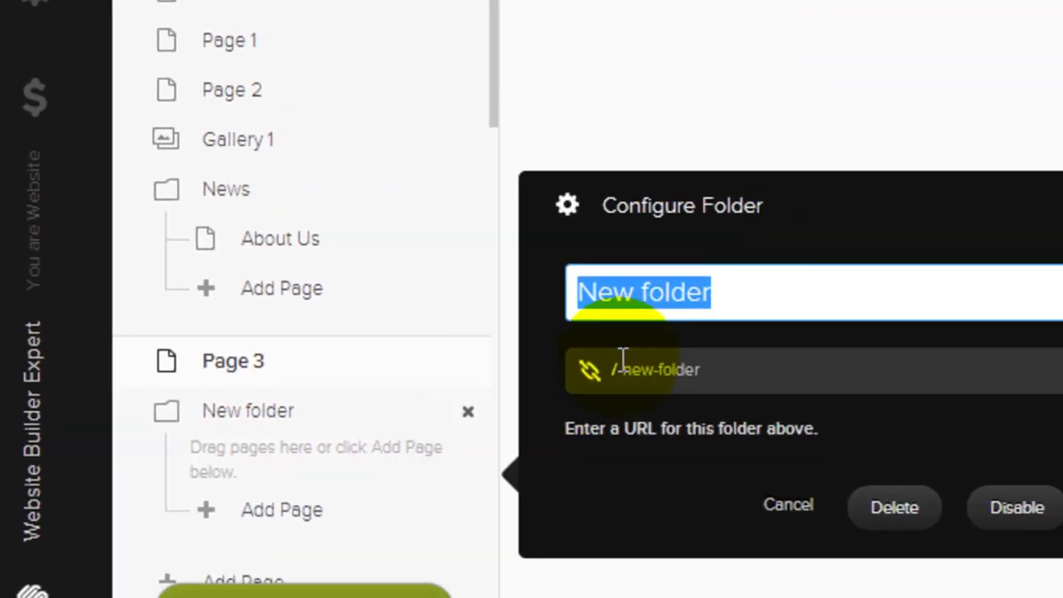
pyautogui.write('Fol')
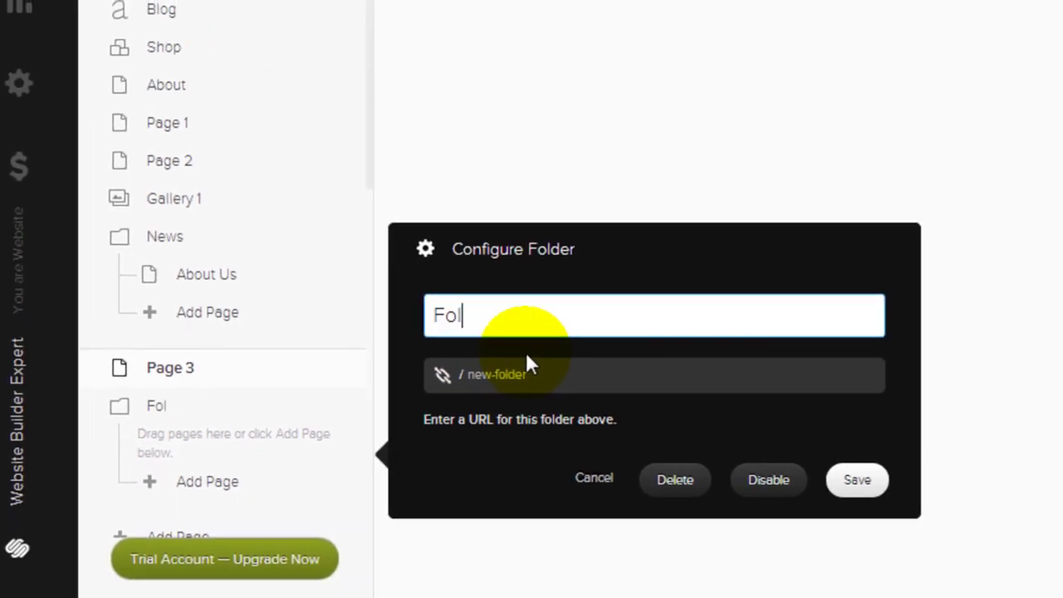
pyautogui.write('der')
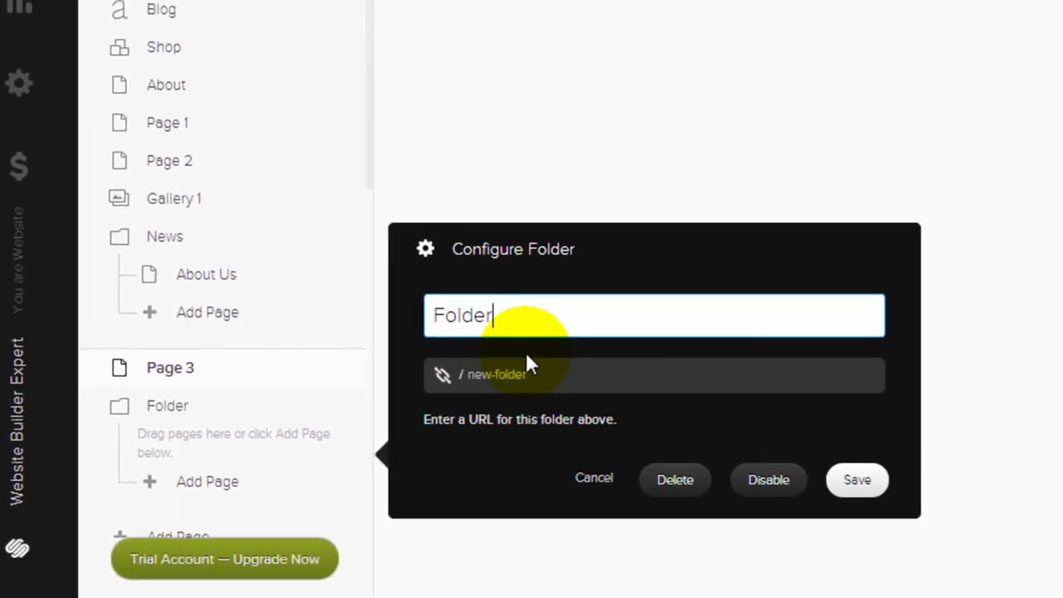
pyautogui.click(851, 480)
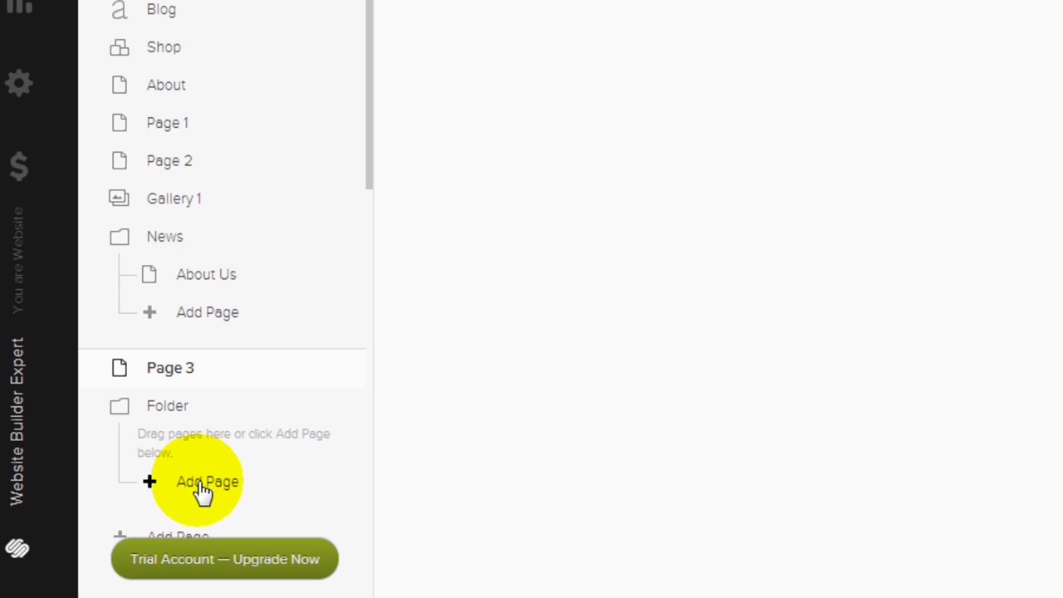
pyautogui.scroll(-2, 249, 449)
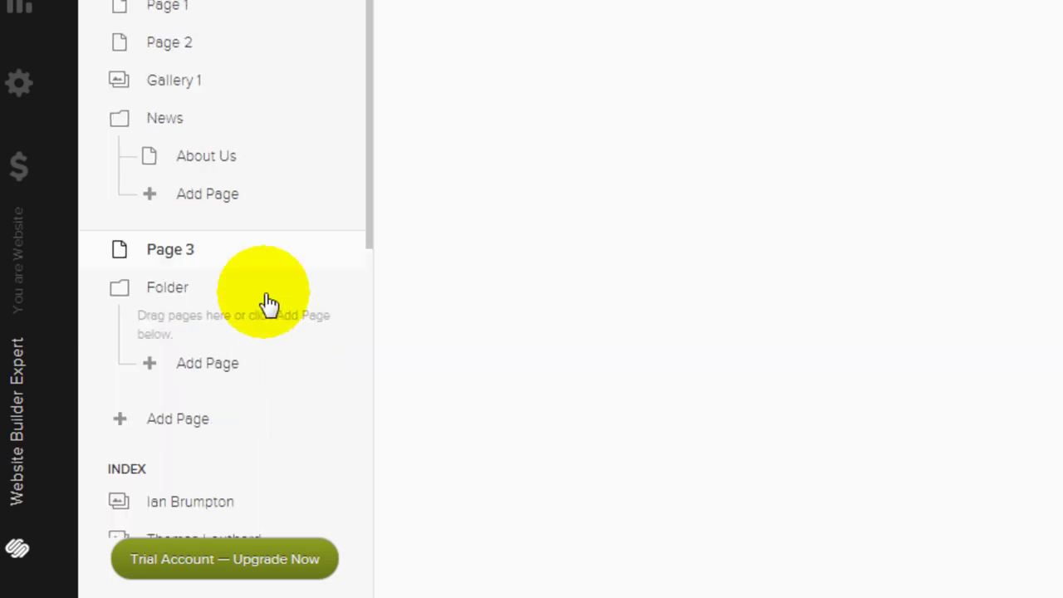
pyautogui.moveTo(217, 164); pyautogui.dragTo(257, 352)
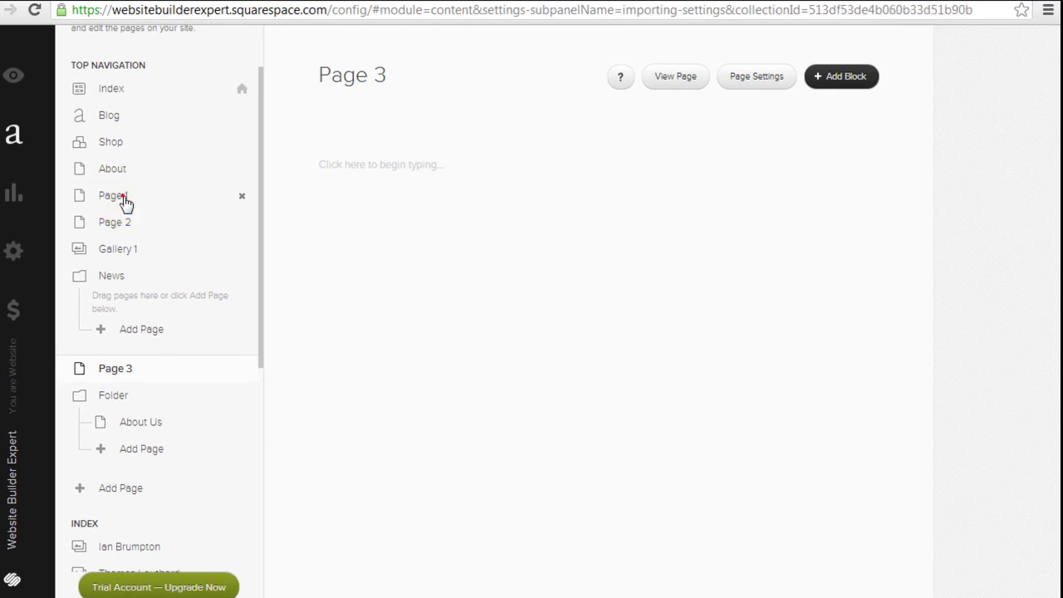
# Open Page 1 in the editor and browse the Structure and Social block types without adding any
pyautogui.click(124, 199)
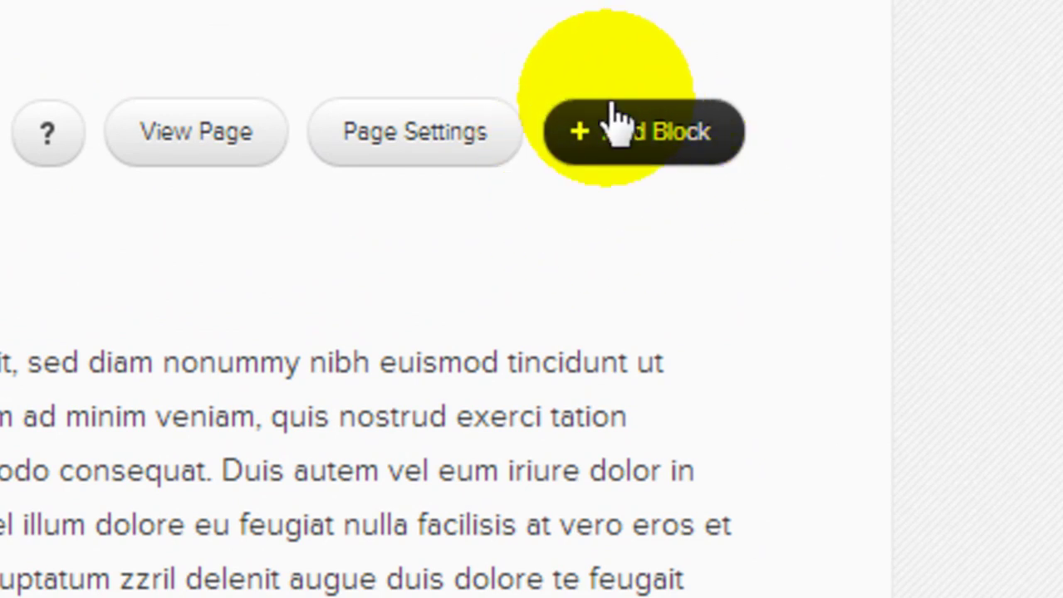
pyautogui.click(671, 137)
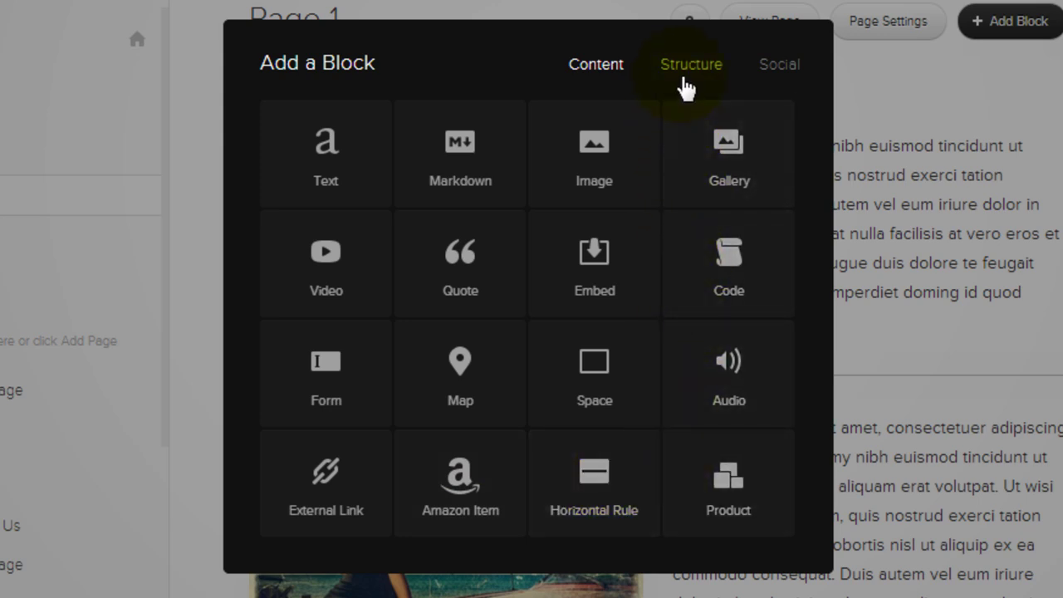
pyautogui.click(686, 88)
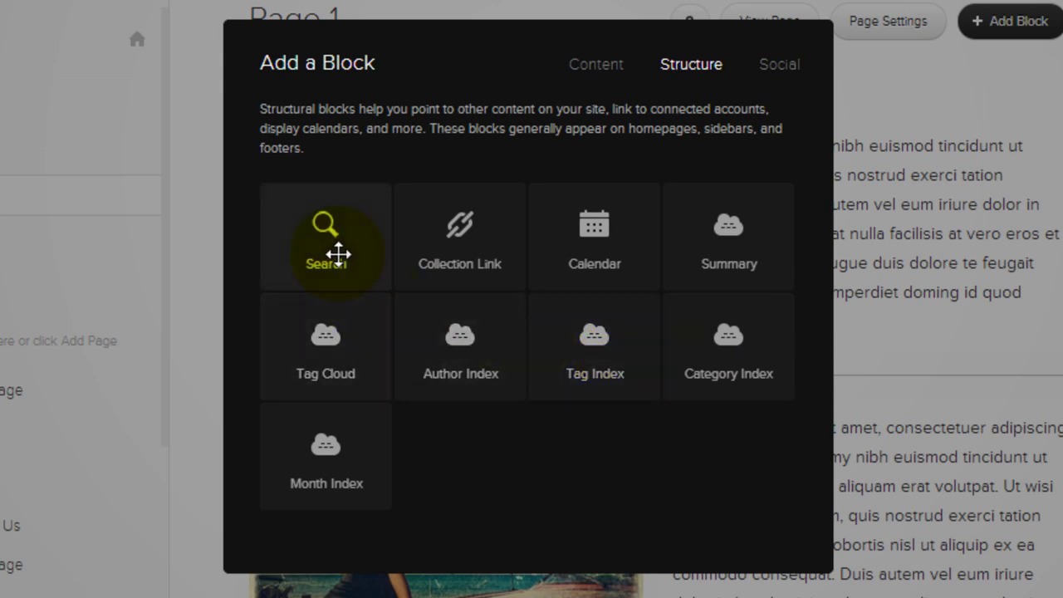
pyautogui.click(788, 66)
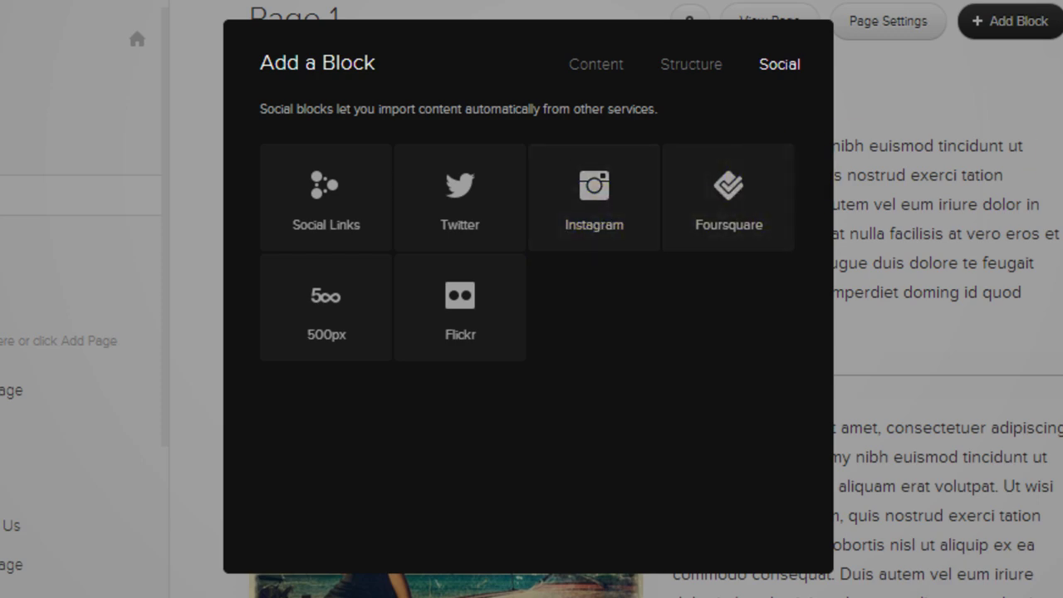
pyautogui.press('Escape')
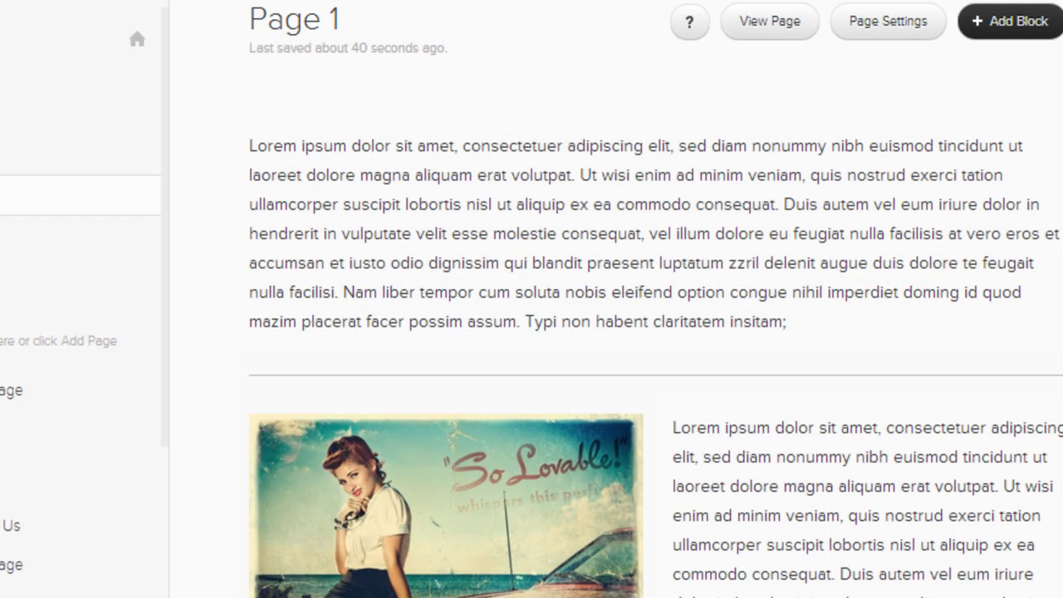
# Place a new Text block on Page 1 beside the top lorem ipsum paragraph
pyautogui.click(1002, 25)
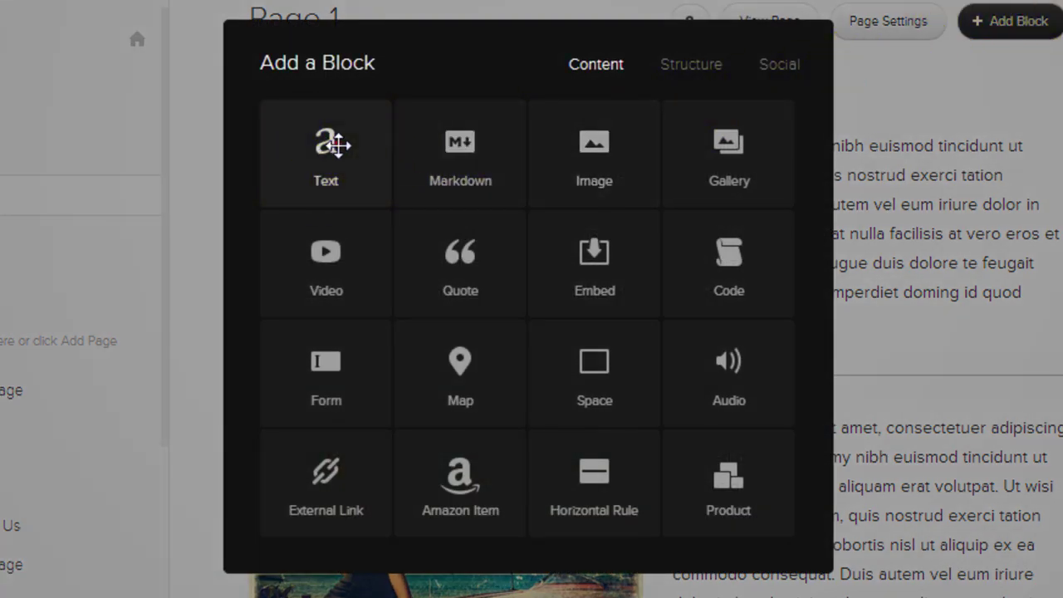
pyautogui.moveTo(334, 145)
pyautogui.mouseDown()
pyautogui.moveTo(826, 147)
pyautogui.moveTo(1002, 161)
pyautogui.moveTo(777, 162)
pyautogui.mouseUp()
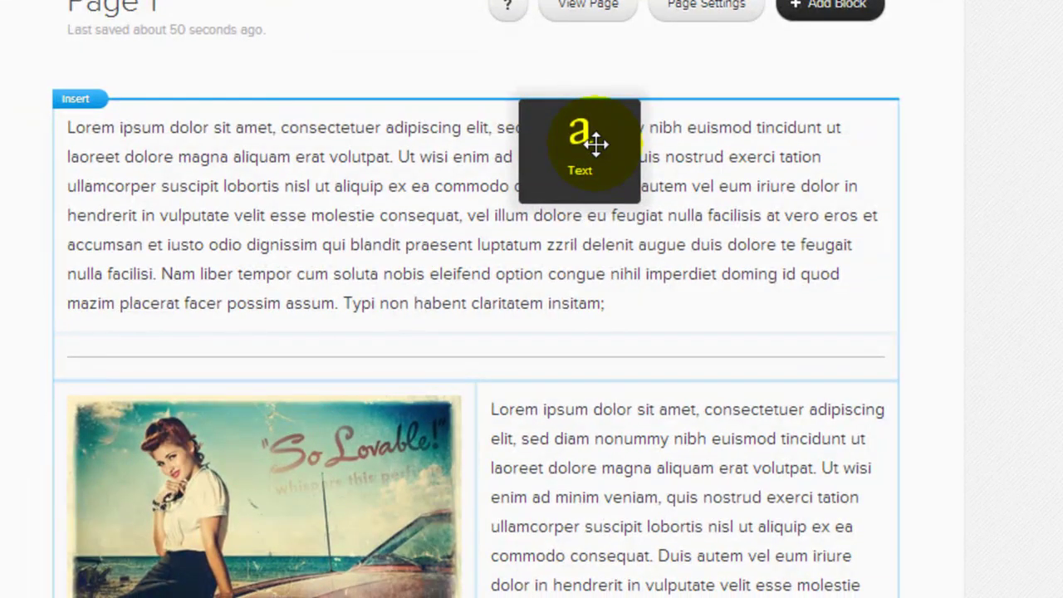
pyautogui.moveTo(596, 144)
pyautogui.mouseDown()
pyautogui.moveTo(444, 119)
pyautogui.moveTo(423, 235)
pyautogui.moveTo(336, 325)
pyautogui.moveTo(520, 380)
pyautogui.moveTo(492, 458)
pyautogui.mouseUp()
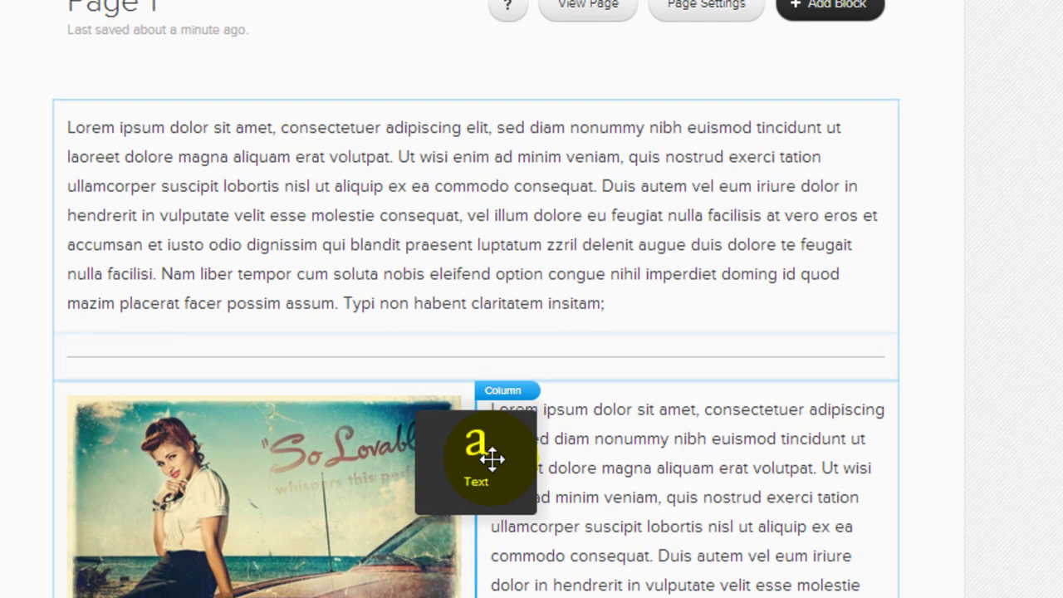
pyautogui.moveTo(492, 458)
pyautogui.mouseDown()
pyautogui.moveTo(477, 119)
pyautogui.moveTo(314, 583)
pyautogui.moveTo(287, 414)
pyautogui.moveTo(43, 491)
pyautogui.moveTo(86, 490)
pyautogui.moveTo(226, 230)
pyautogui.moveTo(316, 230)
pyautogui.moveTo(152, 191)
pyautogui.moveTo(95, 200)
pyautogui.mouseUp()
# Format the 'Title for Paragraph' text as Heading 2, toggling italics on and back off
pyautogui.click(118, 131)
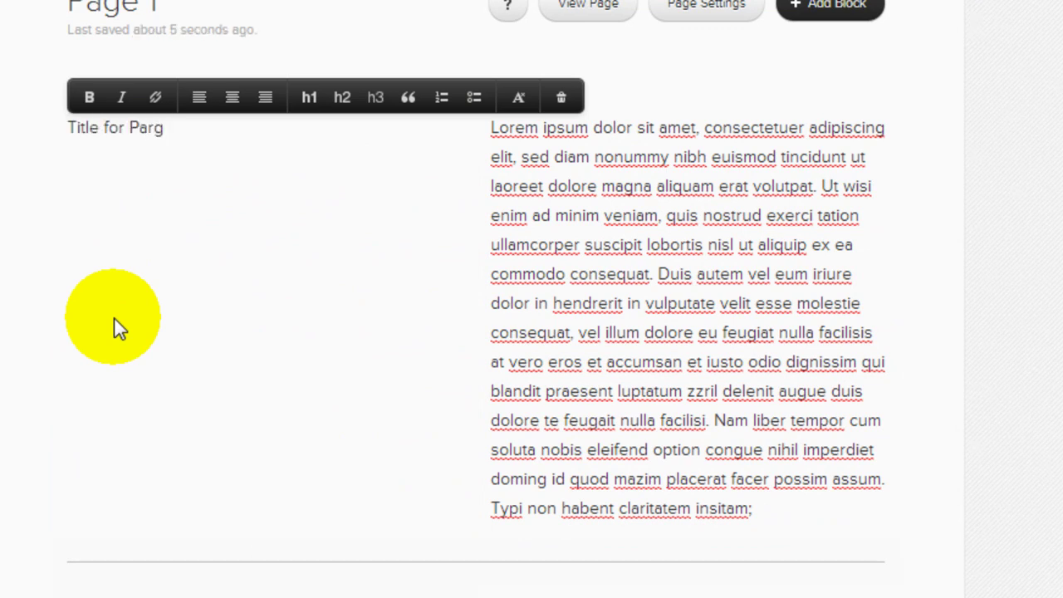
pyautogui.hotkey('ctrl', 'a')
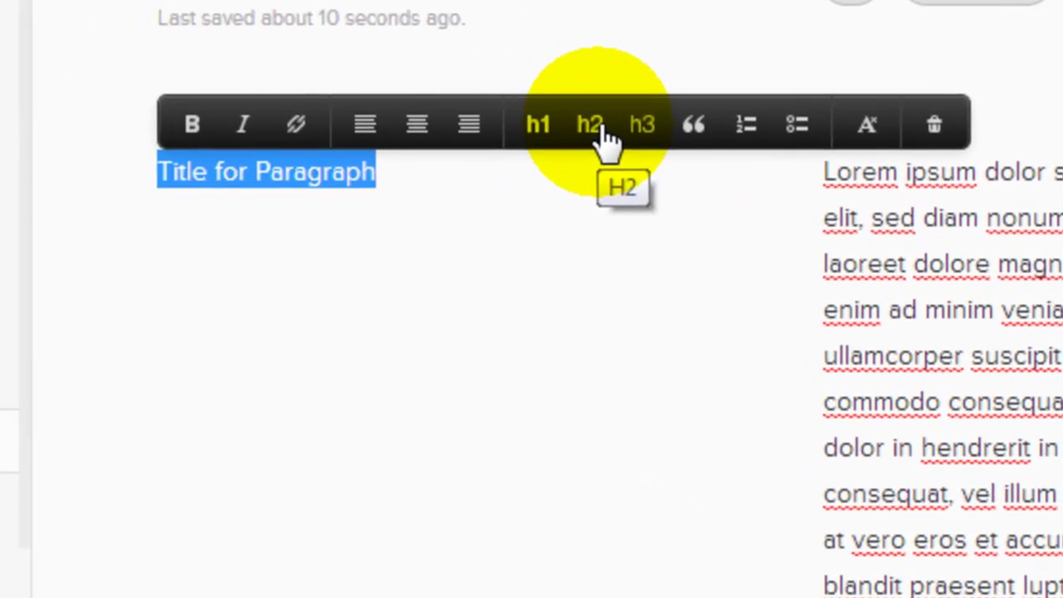
pyautogui.click(606, 137)
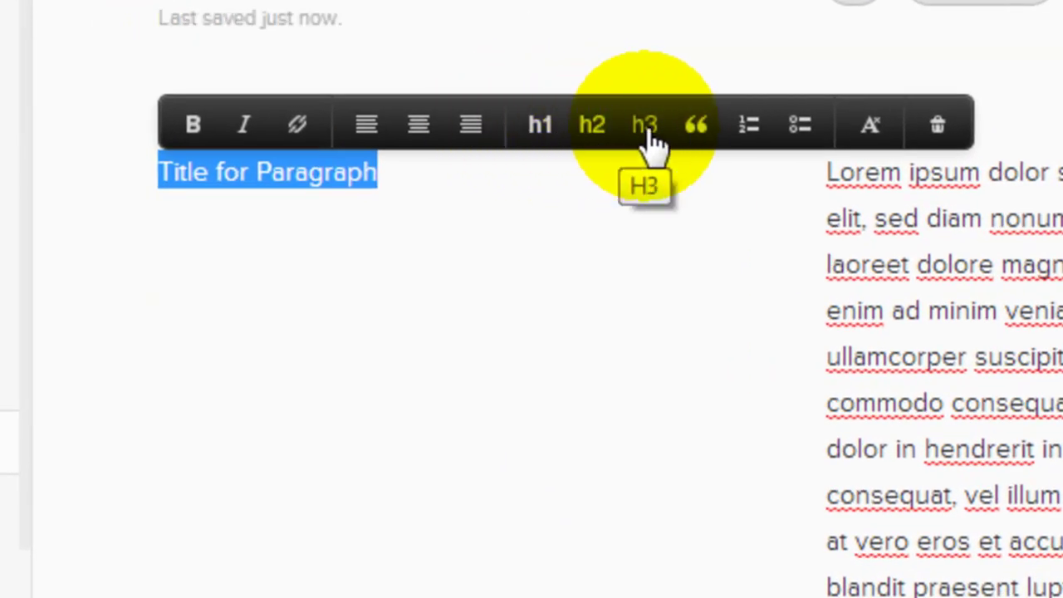
pyautogui.click(604, 148)
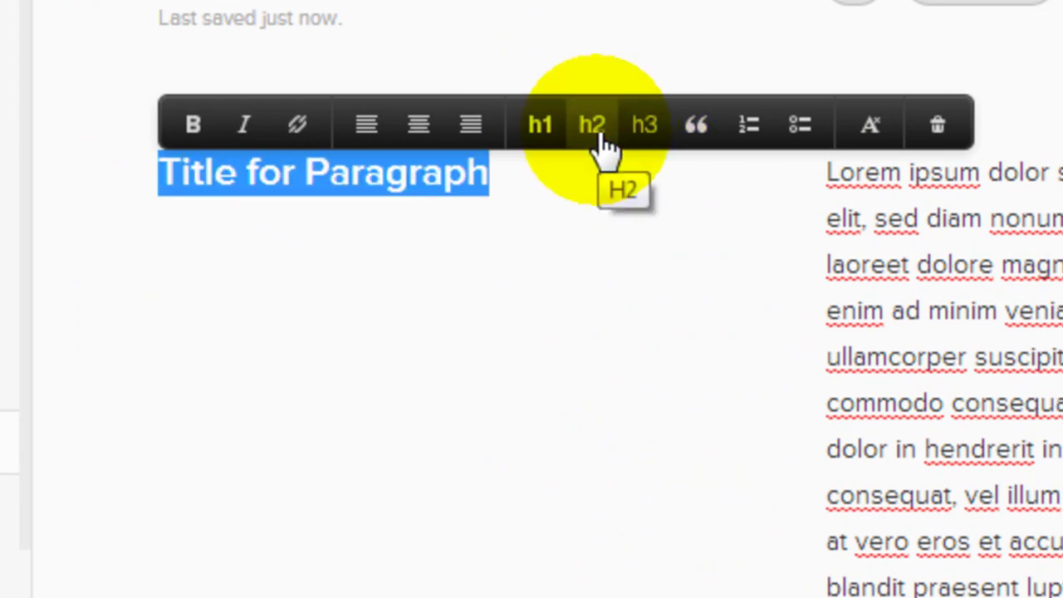
pyautogui.click(192, 129)
pyautogui.click(249, 133)
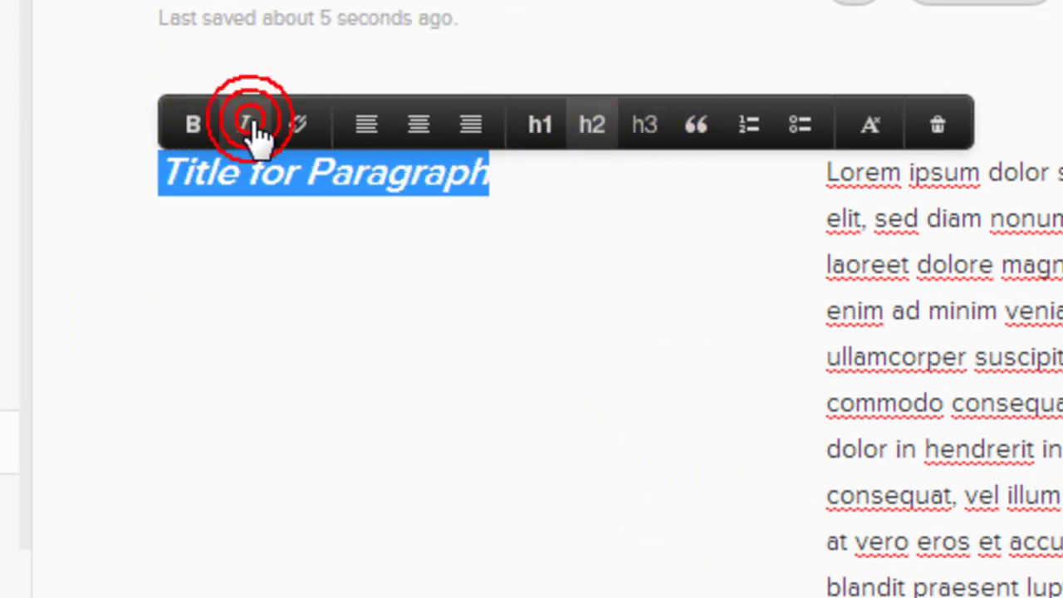
pyautogui.click(252, 133)
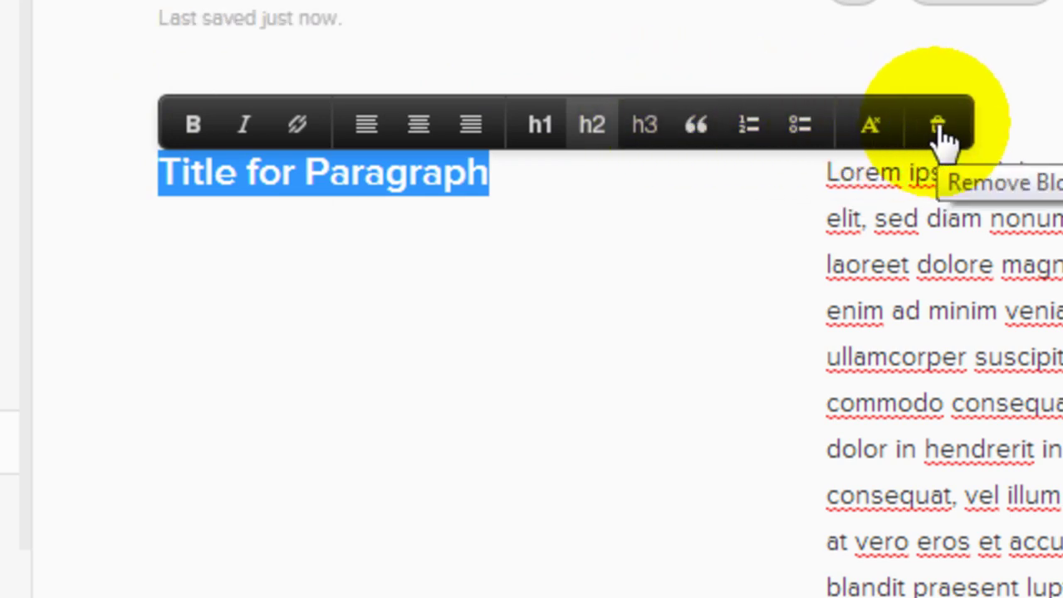
pyautogui.click(636, 306)
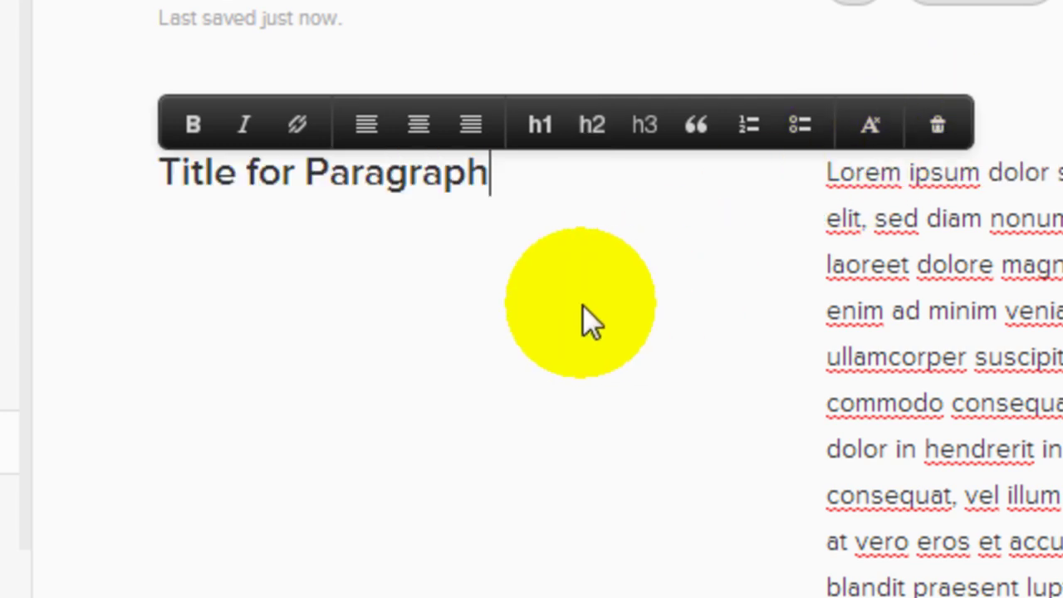
pyautogui.click(427, 312)
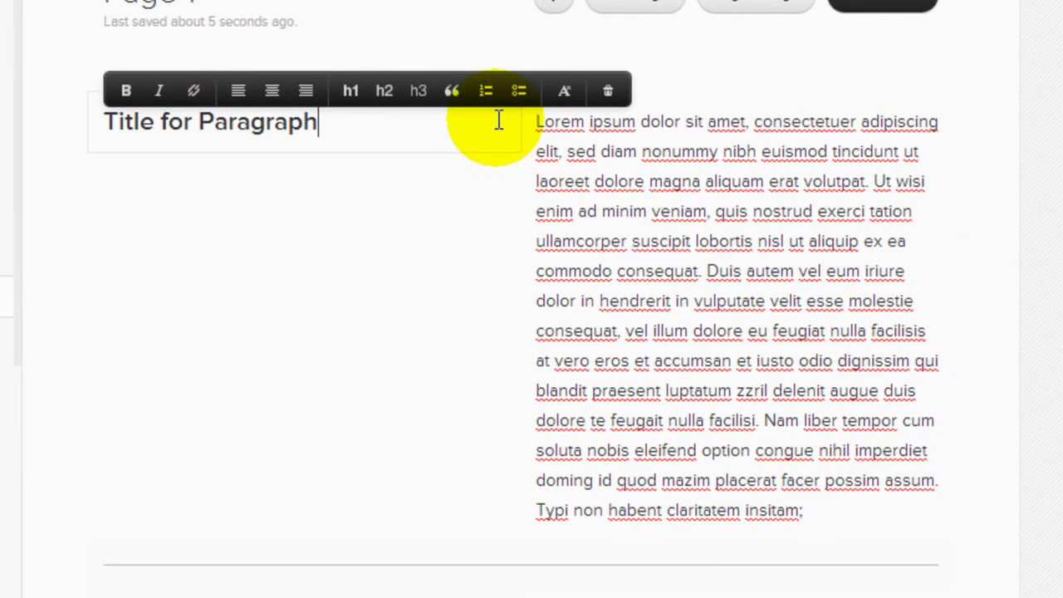
# Move the title block above its paragraph and adjust the image/text column divider
pyautogui.click(673, 299)
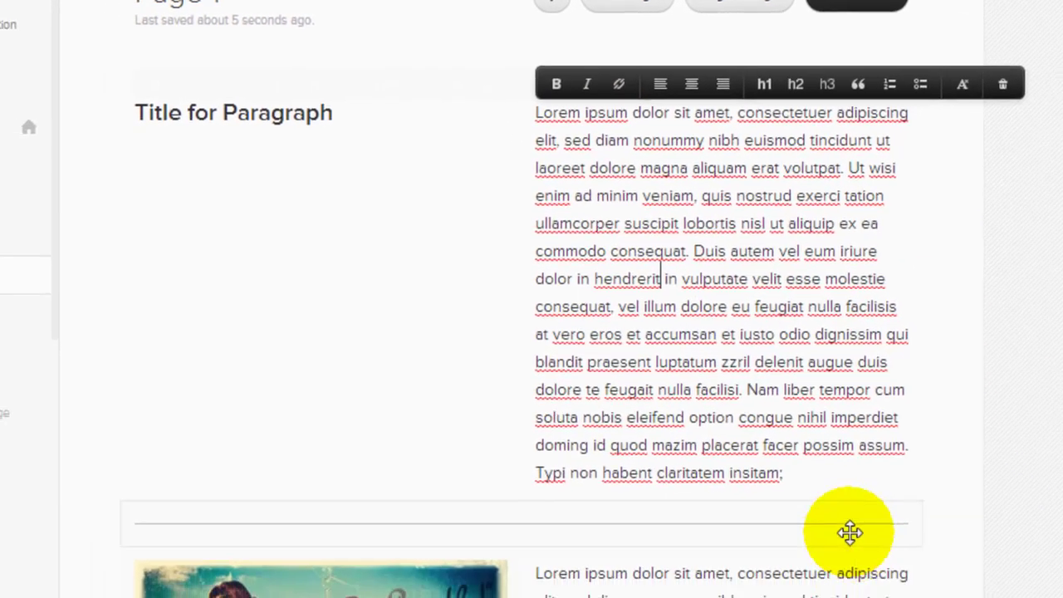
pyautogui.click(720, 462)
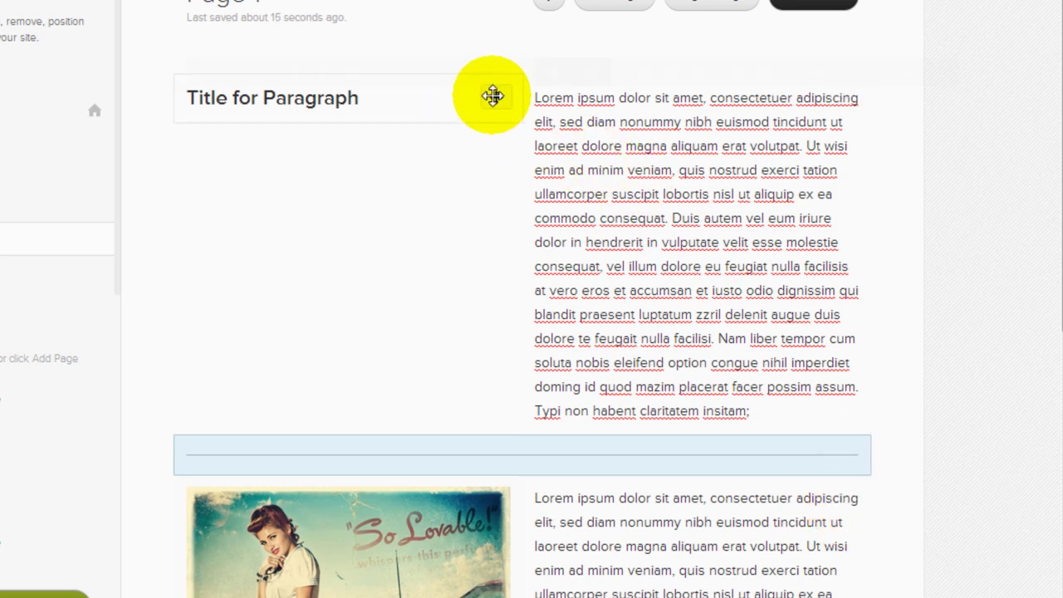
pyautogui.moveTo(493, 97); pyautogui.dragTo(669, 75)
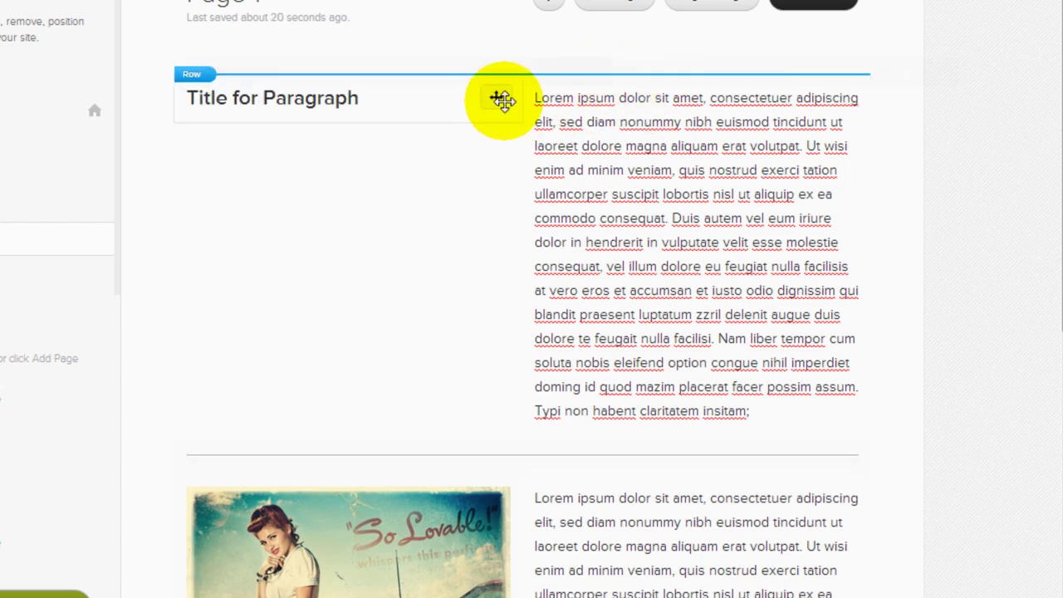
pyautogui.moveTo(510, 64); pyautogui.dragTo(487, 90)
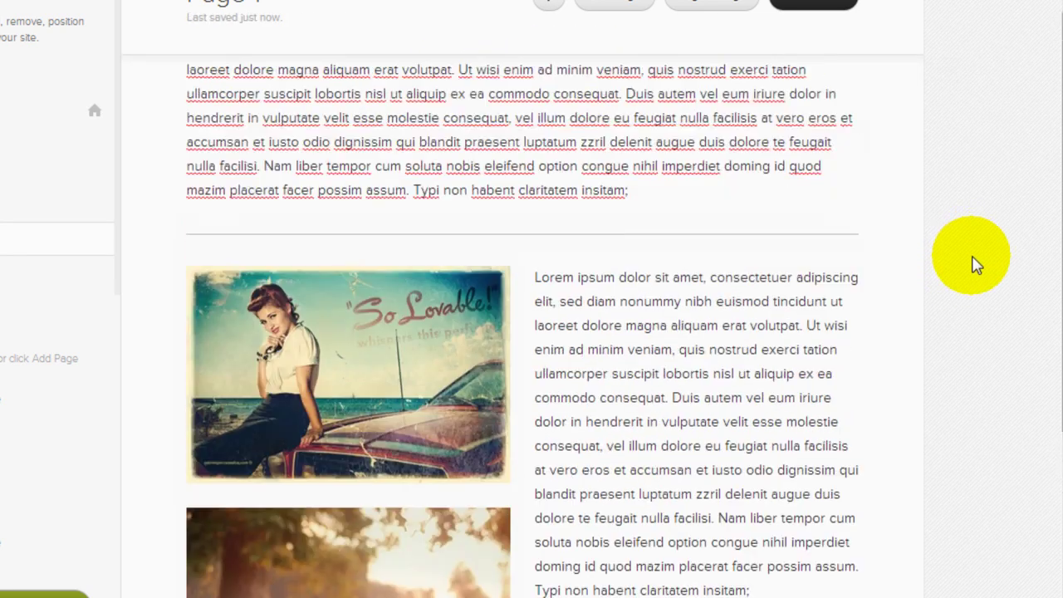
pyautogui.scroll(-4, 992, 313)
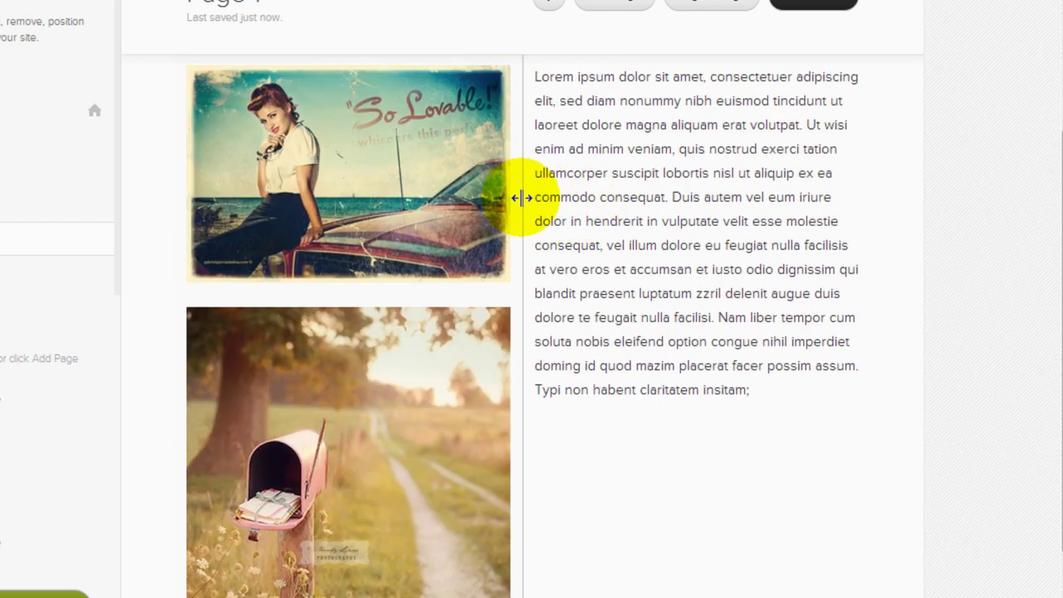
pyautogui.scroll(1, 521, 199)
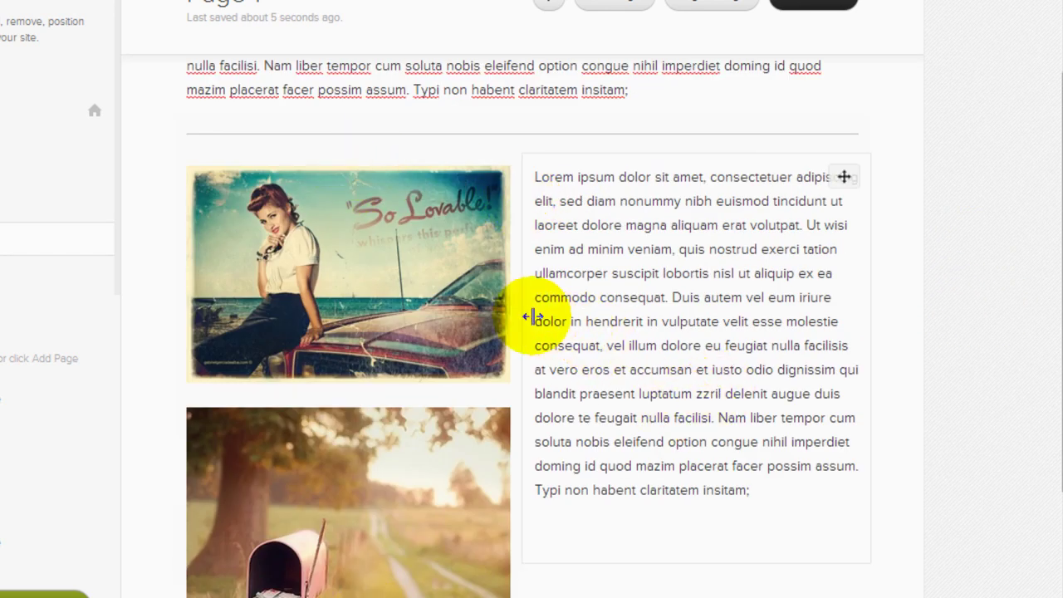
pyautogui.moveTo(519, 297); pyautogui.dragTo(530, 322)
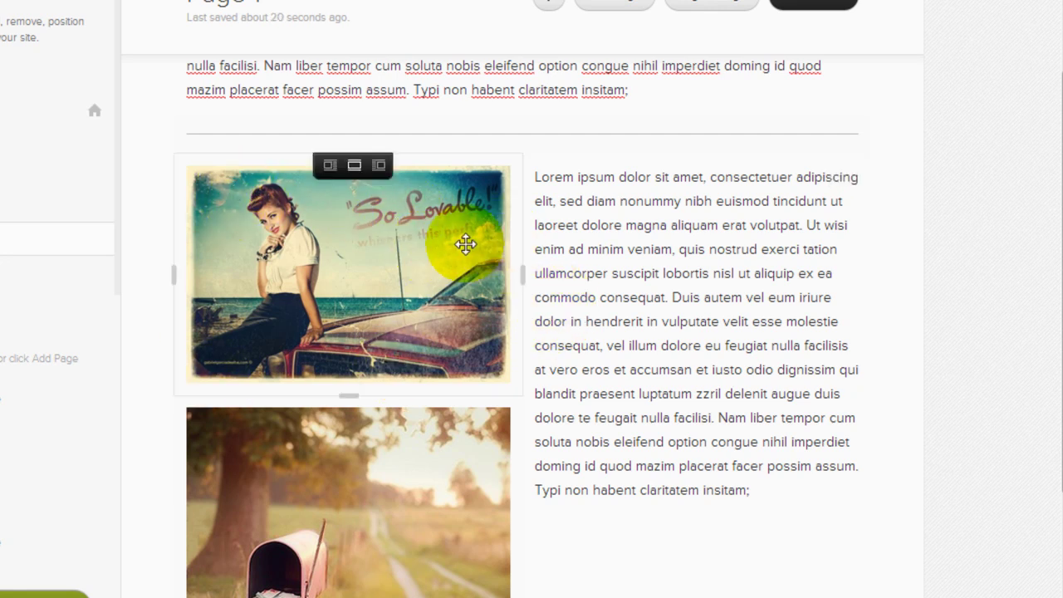
pyautogui.moveTo(523, 290); pyautogui.dragTo(513, 341)
# Move the So Lovable image block into the left column beneath the mailbox photo
pyautogui.click(490, 200)
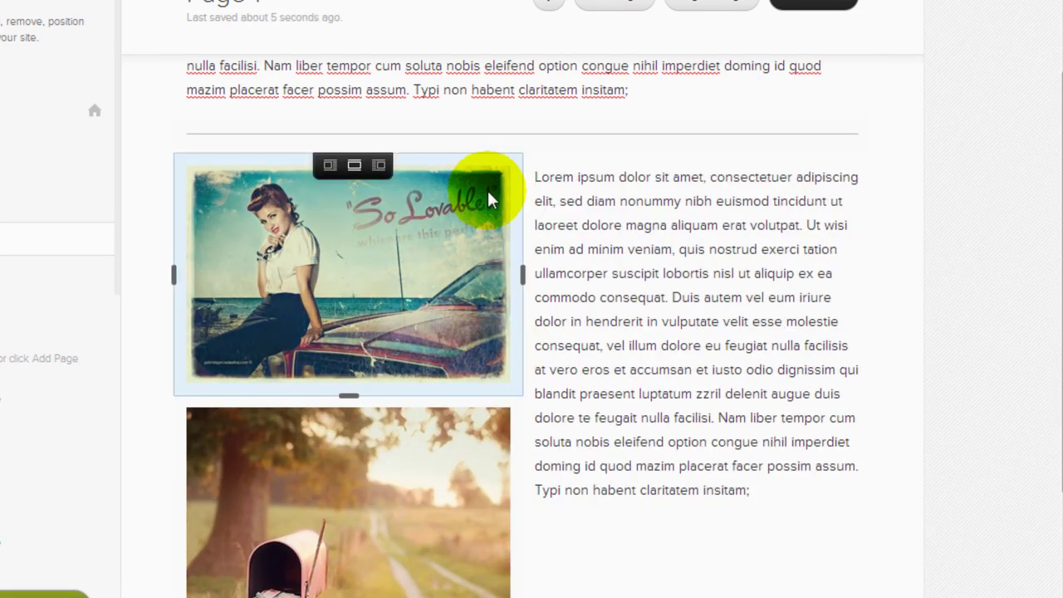
pyautogui.moveTo(435, 242)
pyautogui.mouseDown()
pyautogui.moveTo(588, 224)
pyautogui.moveTo(710, 195)
pyautogui.mouseUp()
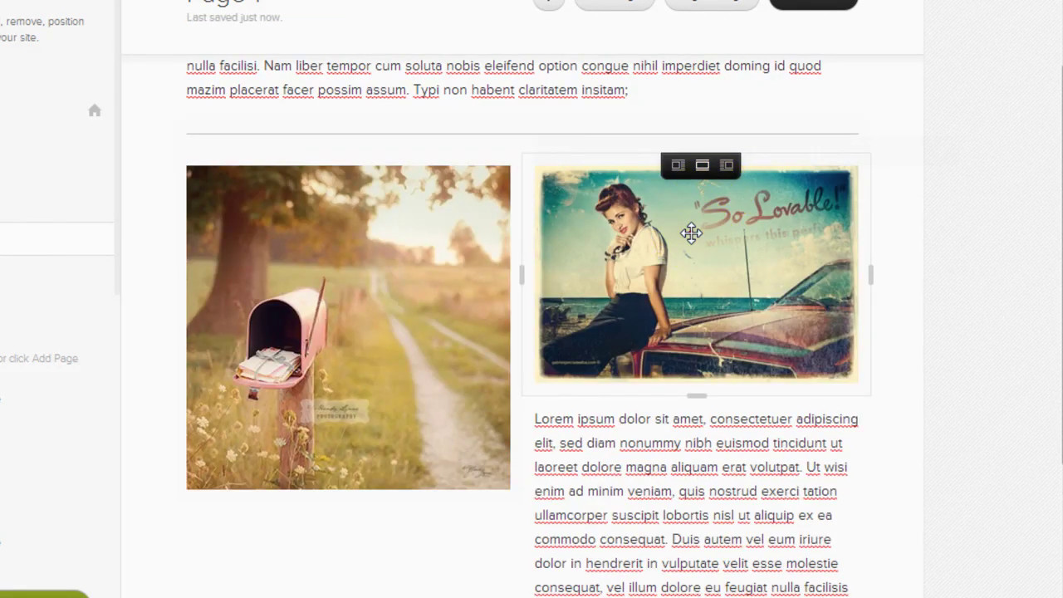
pyautogui.moveTo(690, 230)
pyautogui.mouseDown()
pyautogui.moveTo(482, 491)
pyautogui.moveTo(460, 544)
pyautogui.mouseUp()
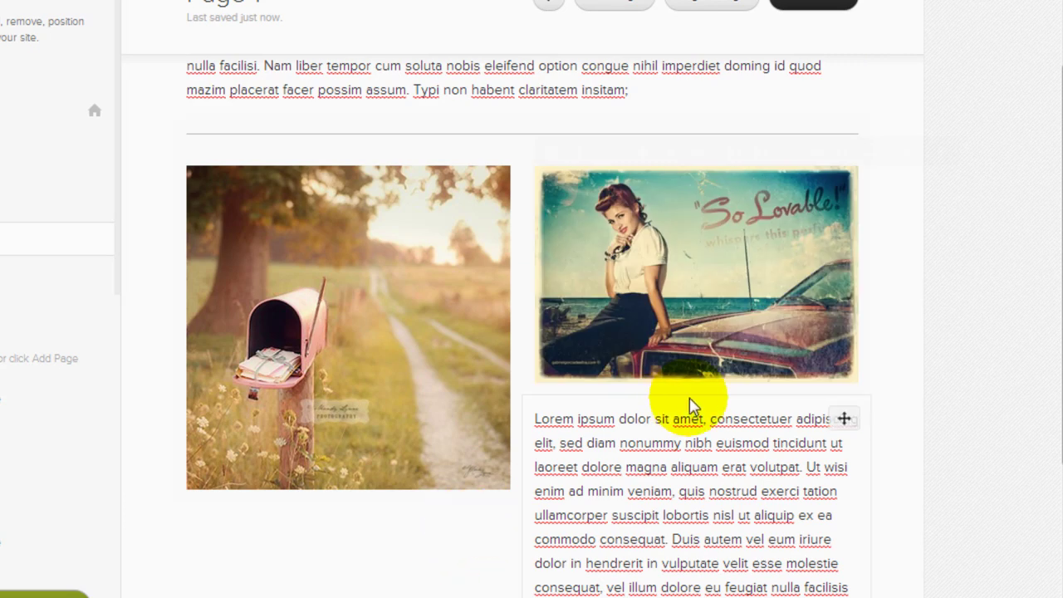
pyautogui.scroll(-1, 690, 332)
pyautogui.moveTo(683, 178); pyautogui.dragTo(324, 469)
pyautogui.scroll(-1, 706, 332)
pyautogui.moveTo(622, 434); pyautogui.dragTo(410, 288)
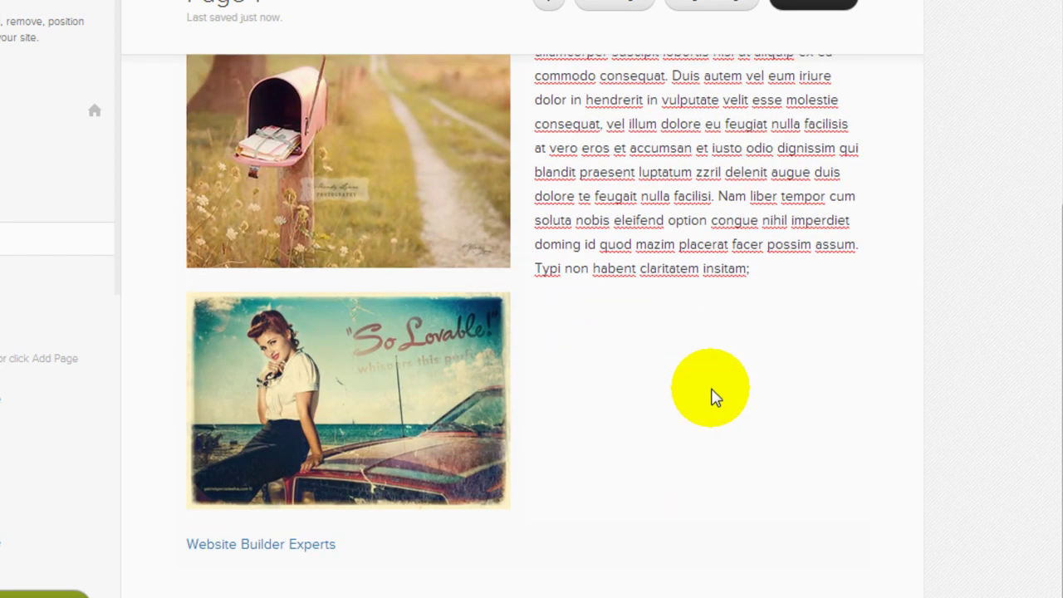
pyautogui.scroll(10, 719, 398)
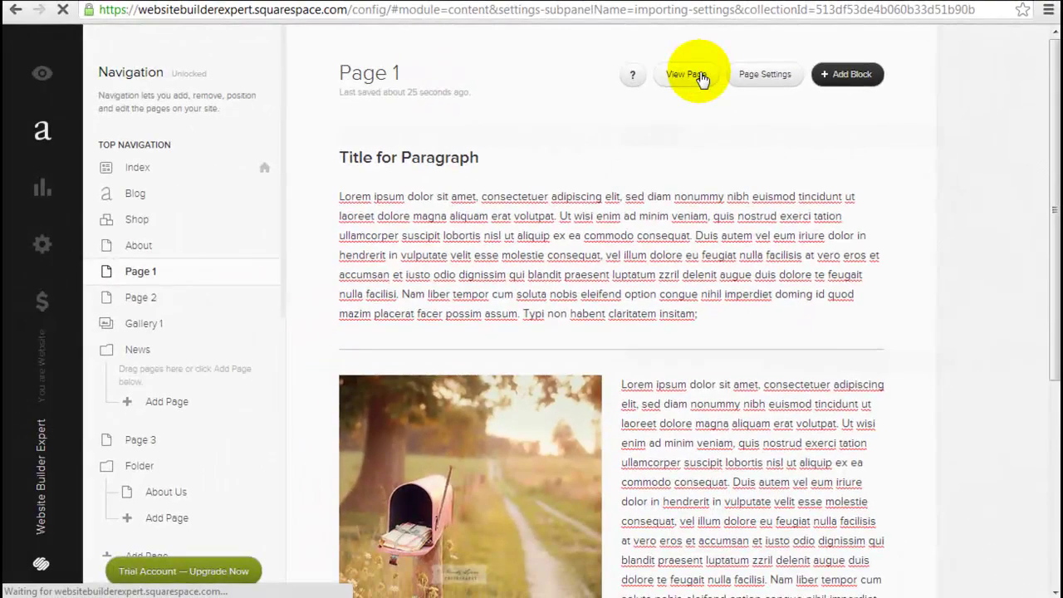
# View the live Page 1 and scroll through its rearranged title, paragraph and photos
pyautogui.click(374, 120)
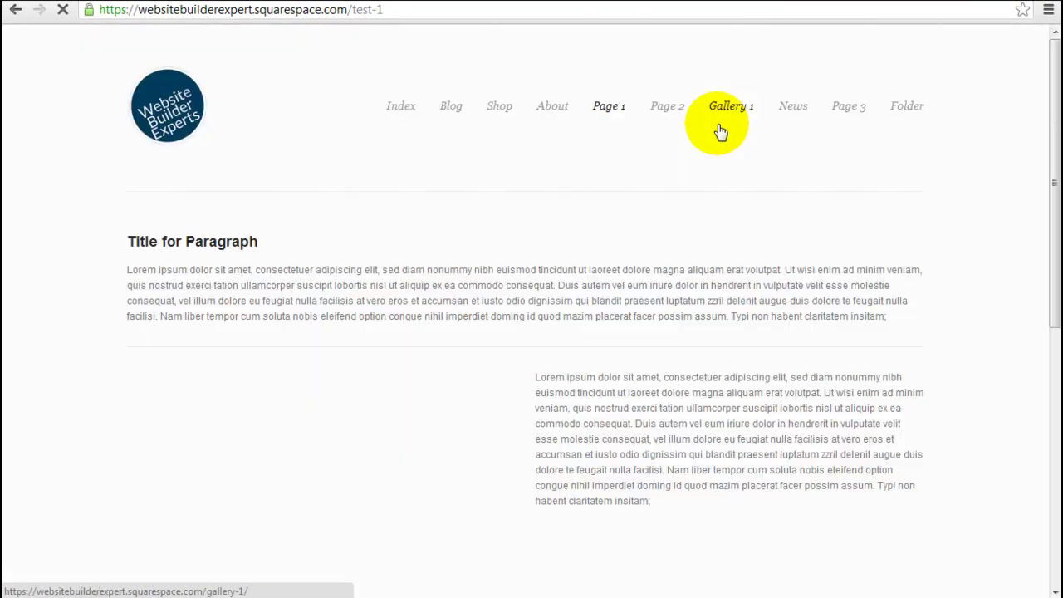
pyautogui.scroll(-5, 897, 266)
pyautogui.scroll(5, 902, 264)
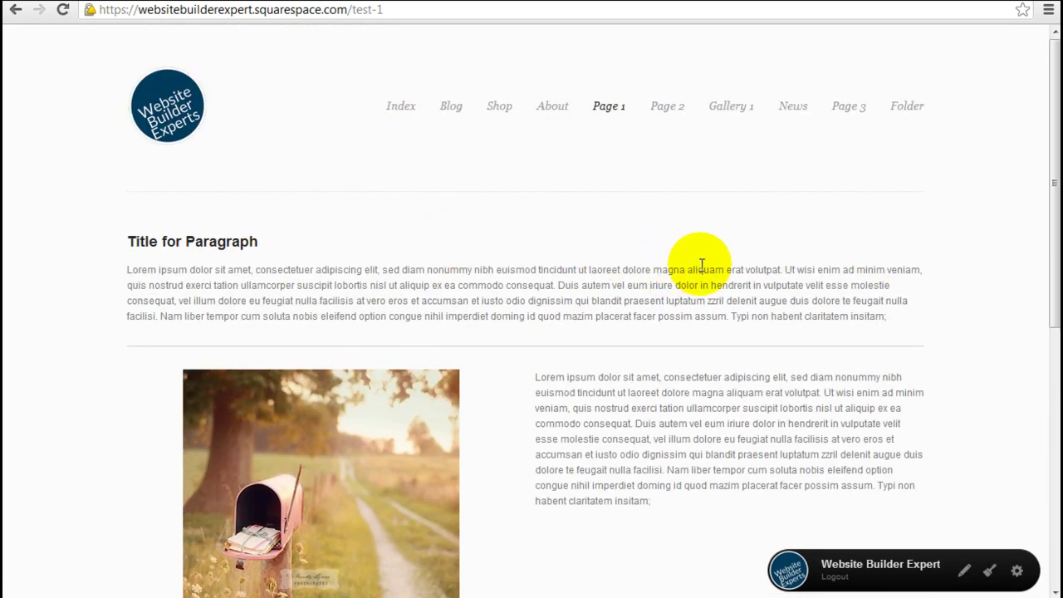
pyautogui.scroll(-8, 702, 266)
pyautogui.scroll(8, 701, 271)
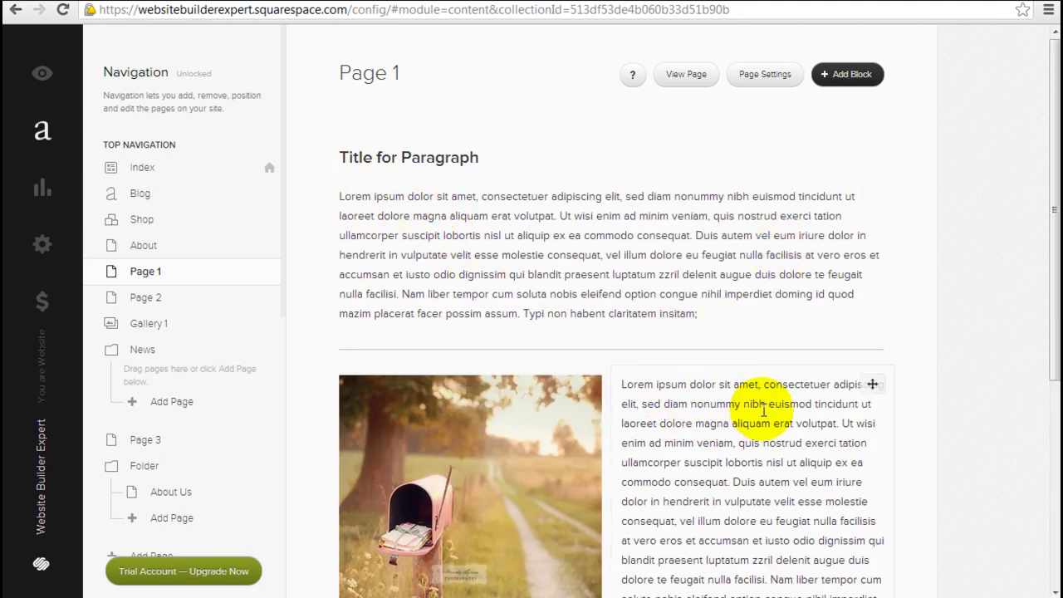
# Scroll through Page 1 in the editor to review the titled paragraph, mailbox photo and So Lovable image
pyautogui.scroll(-2, 634, 457)
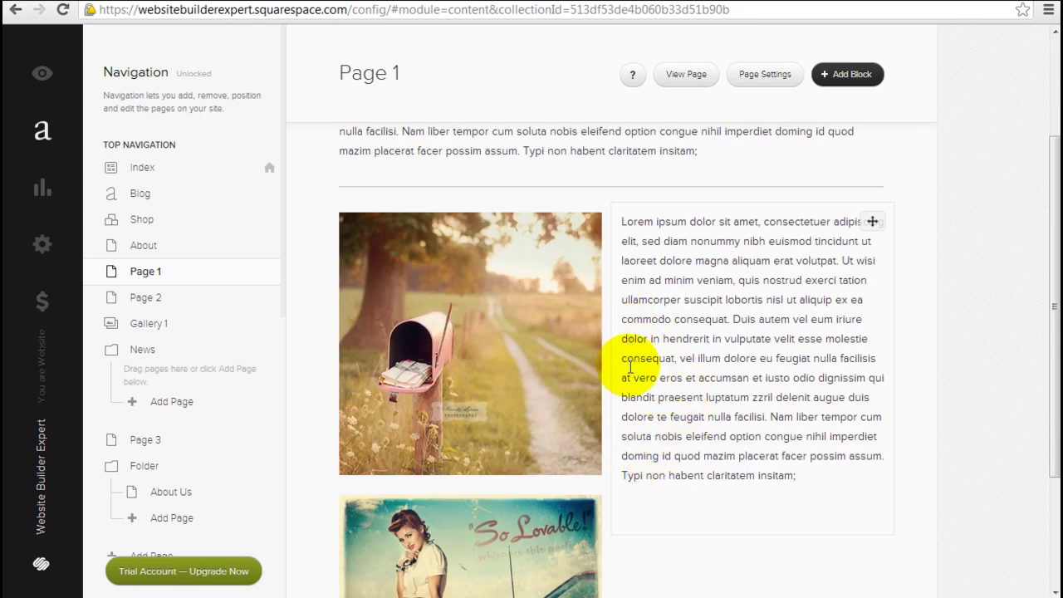
pyautogui.scroll(2, 689, 375)
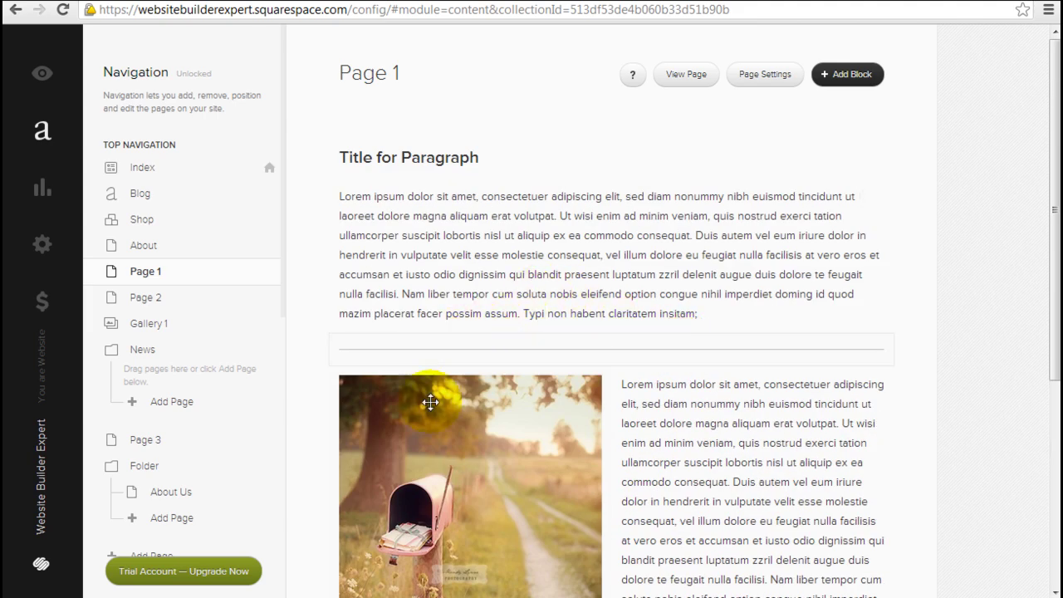
pyautogui.scroll(-4, 557, 463)
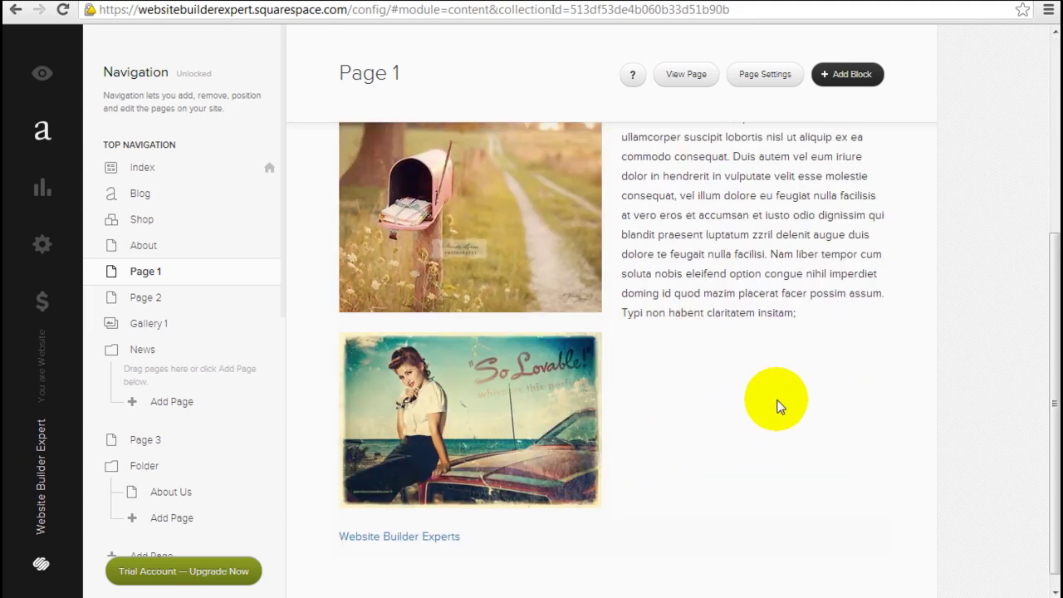
pyautogui.scroll(4, 777, 390)
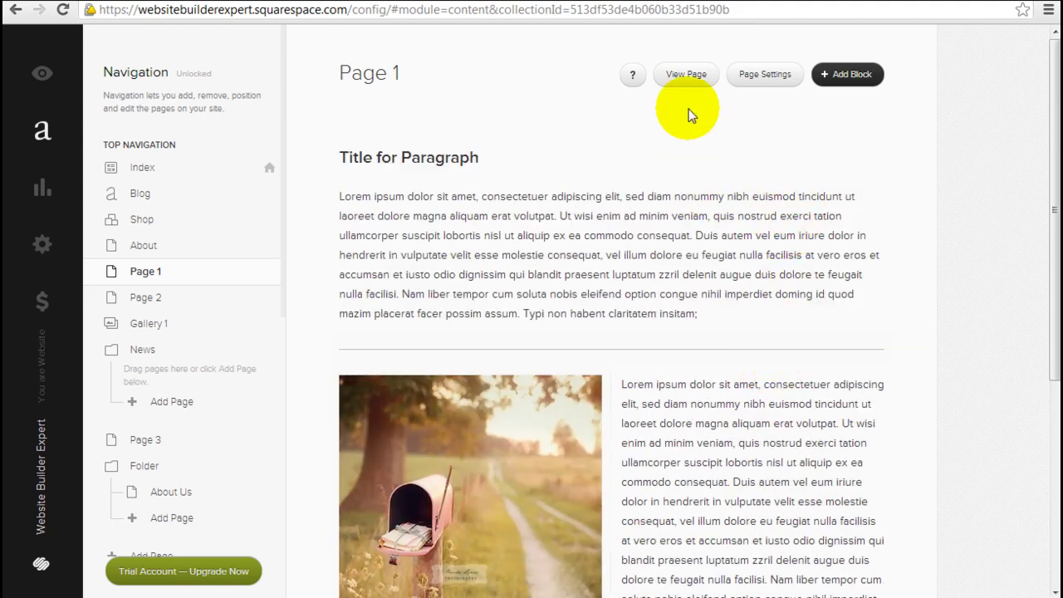
# View the saved Page 1 on the live site and scroll through it
pyautogui.click(687, 76)
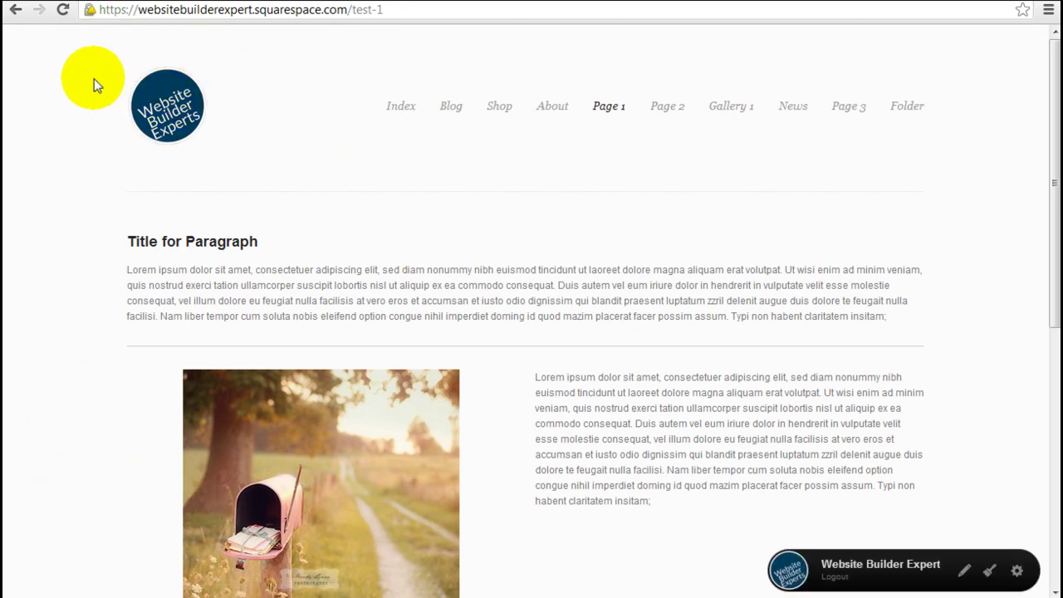
pyautogui.scroll(-2, 487, 387)
pyautogui.scroll(1, 548, 256)
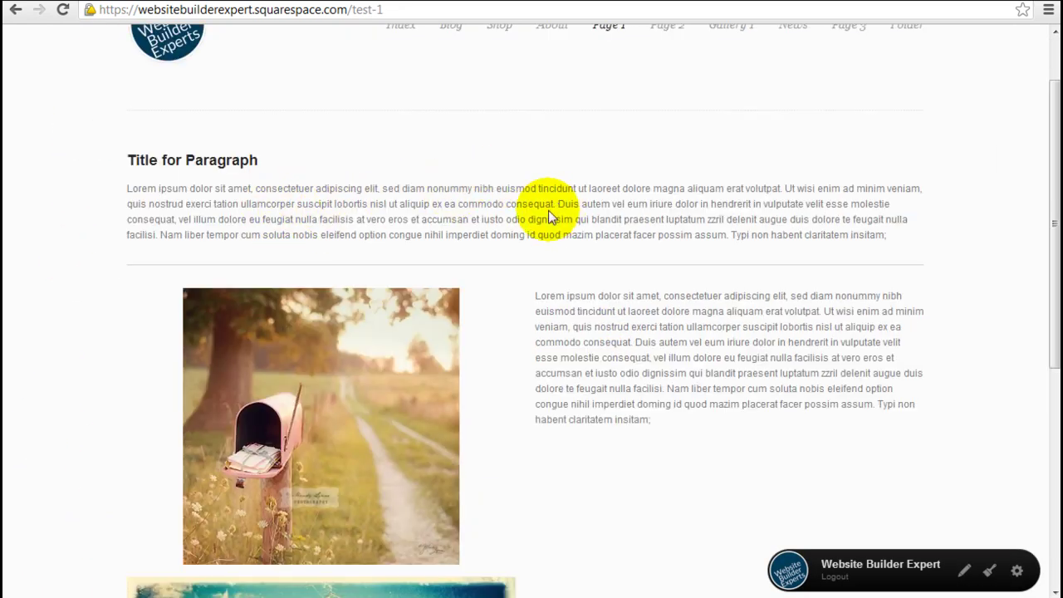
pyautogui.scroll(-1, 551, 304)
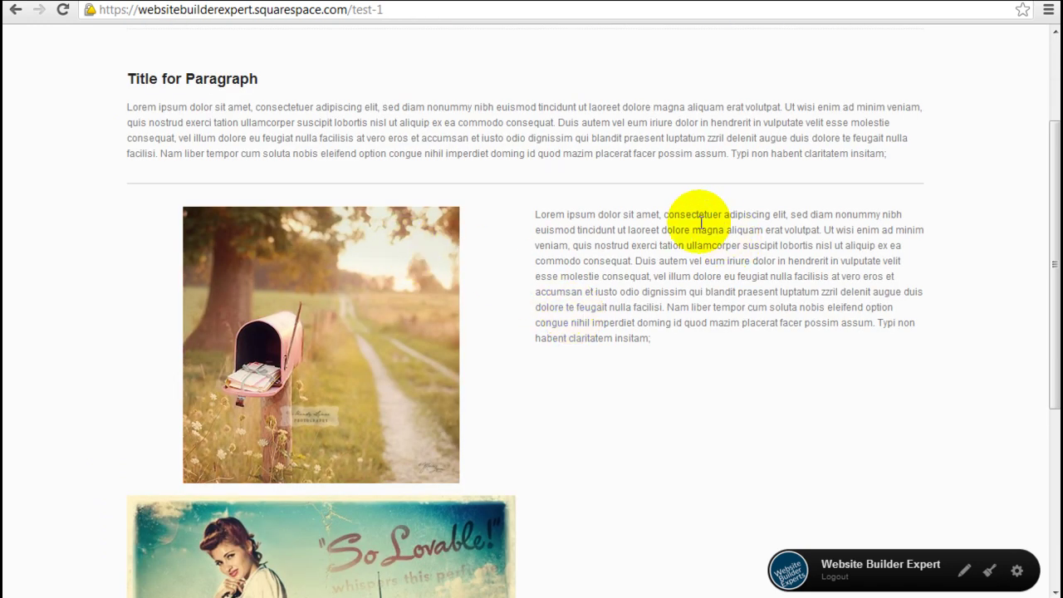
pyautogui.scroll(2, 673, 232)
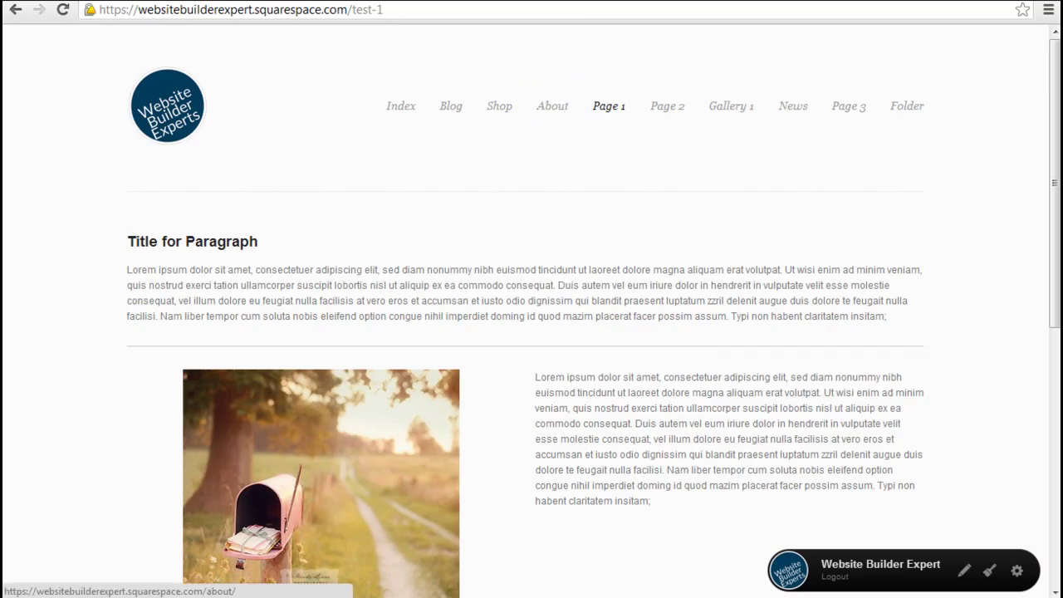
# Pull the site tab into its own window, narrow it to preview mobile, then widen it again
pyautogui.moveTo(150, 0); pyautogui.dragTo(398, 78)
pyautogui.moveTo(579, 76); pyautogui.dragTo(298, 18)
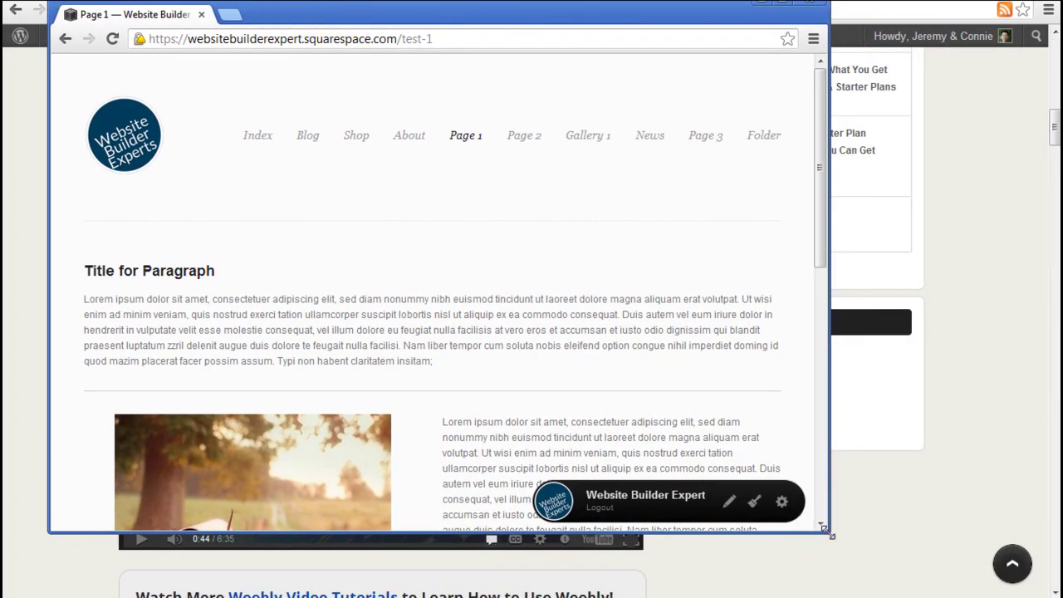
pyautogui.moveTo(829, 532); pyautogui.dragTo(522, 594)
pyautogui.scroll(-4, 382, 357)
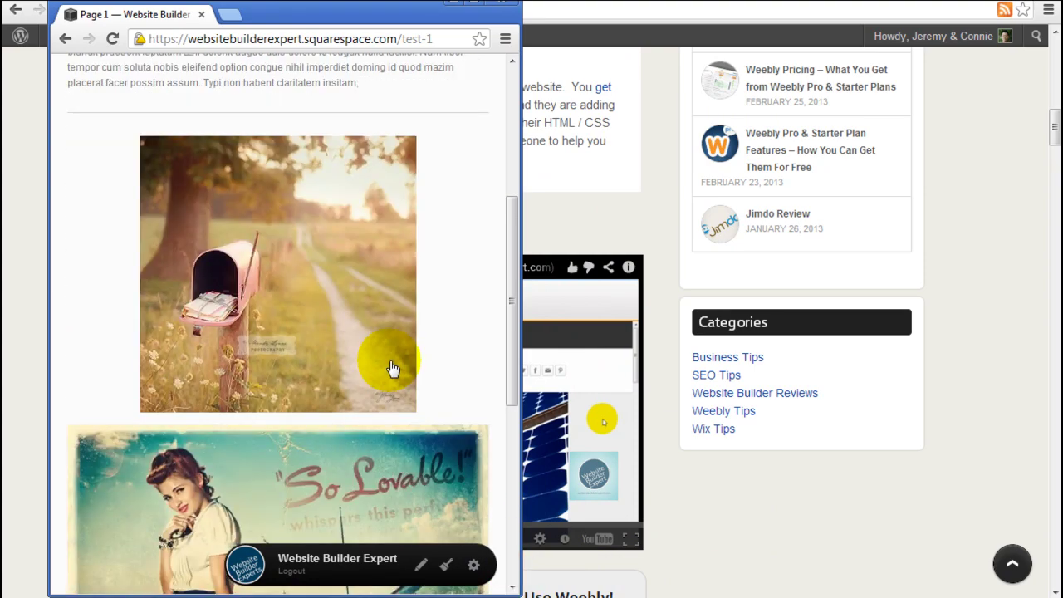
pyautogui.scroll(-4, 396, 368)
pyautogui.scroll(2, 392, 368)
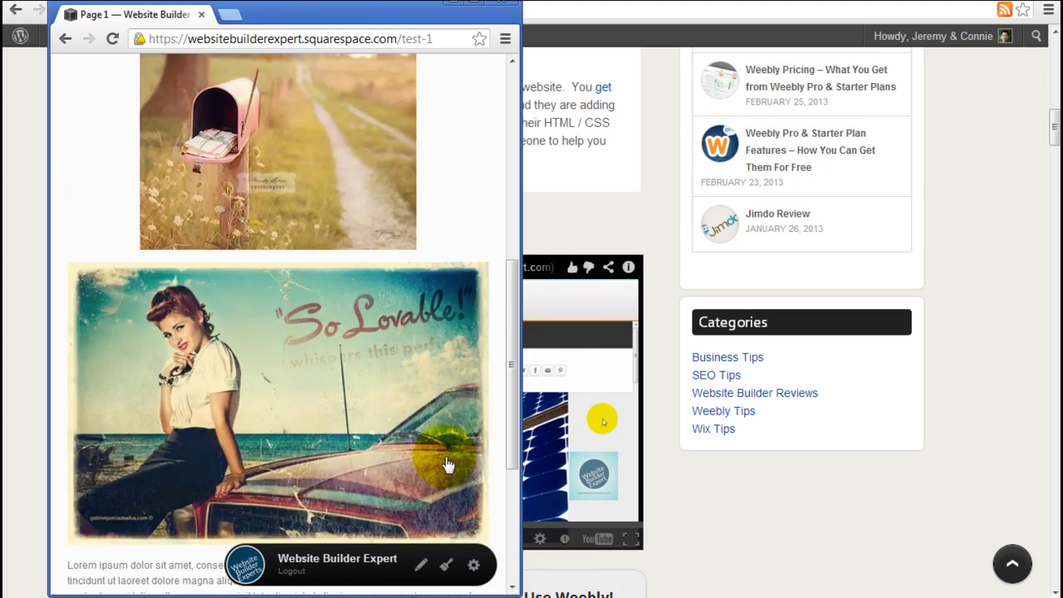
pyautogui.moveTo(517, 591); pyautogui.dragTo(874, 564)
pyautogui.scroll(4, 769, 409)
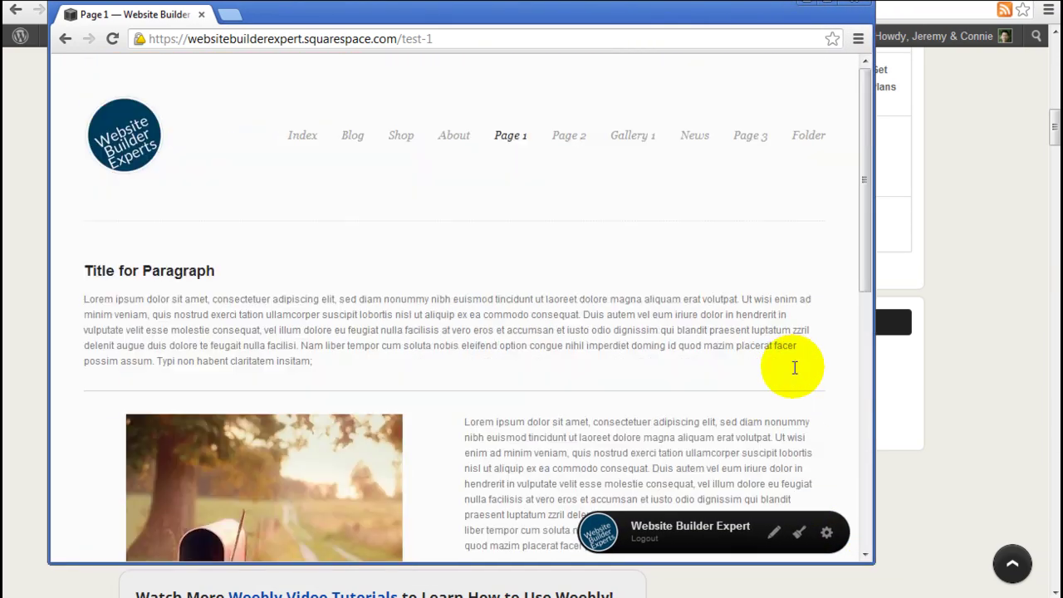
# Maximize the preview window, return to the site manager, and open the page-layout help videos
pyautogui.click(828, 3)
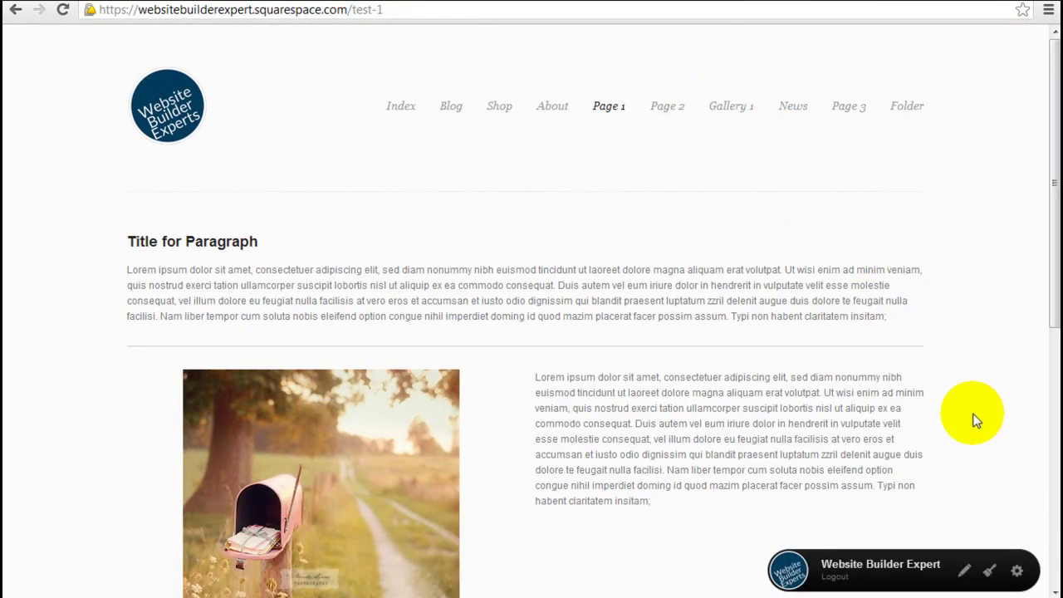
pyautogui.click(1018, 573)
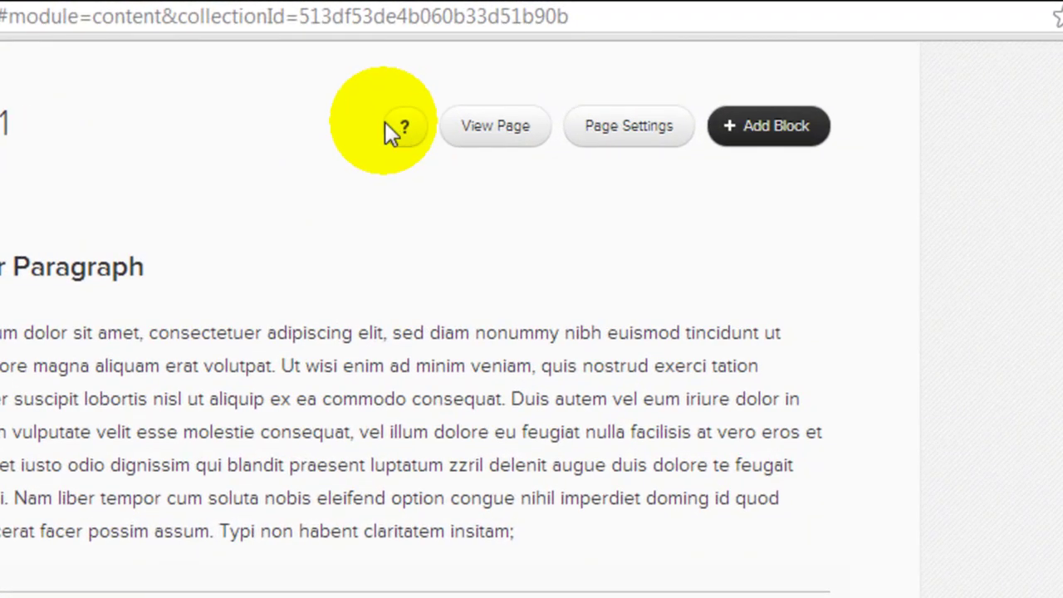
pyautogui.click(406, 127)
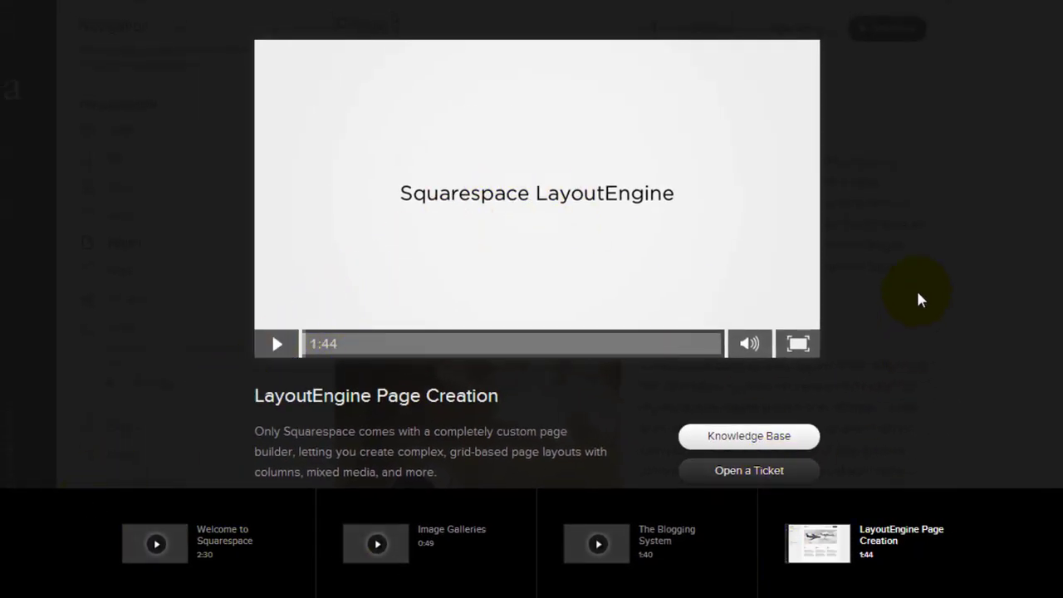
# Play the LayoutEngine Page Creation tutorial, then switch to the live view of Page 1
pyautogui.click(272, 332)
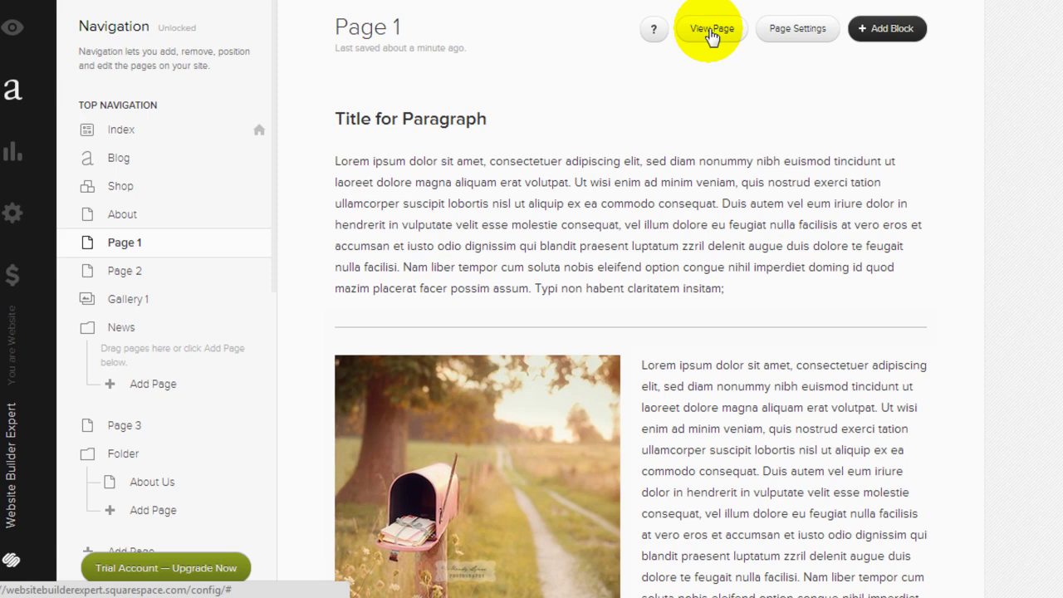
pyautogui.click(711, 31)
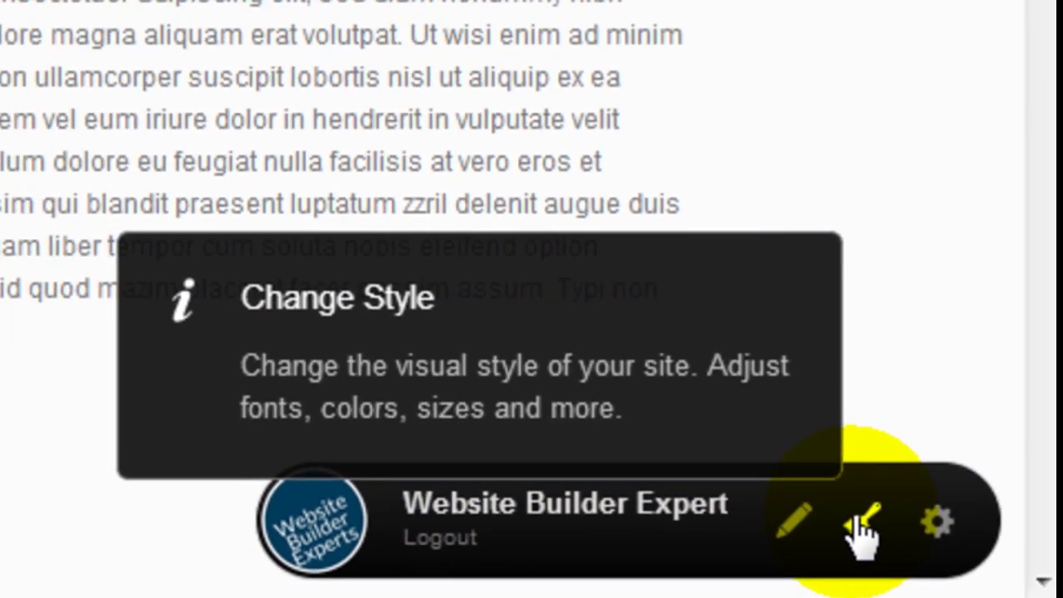
# Open the Style Editor and scroll down to the Sizes & Values settings
pyautogui.click(835, 511)
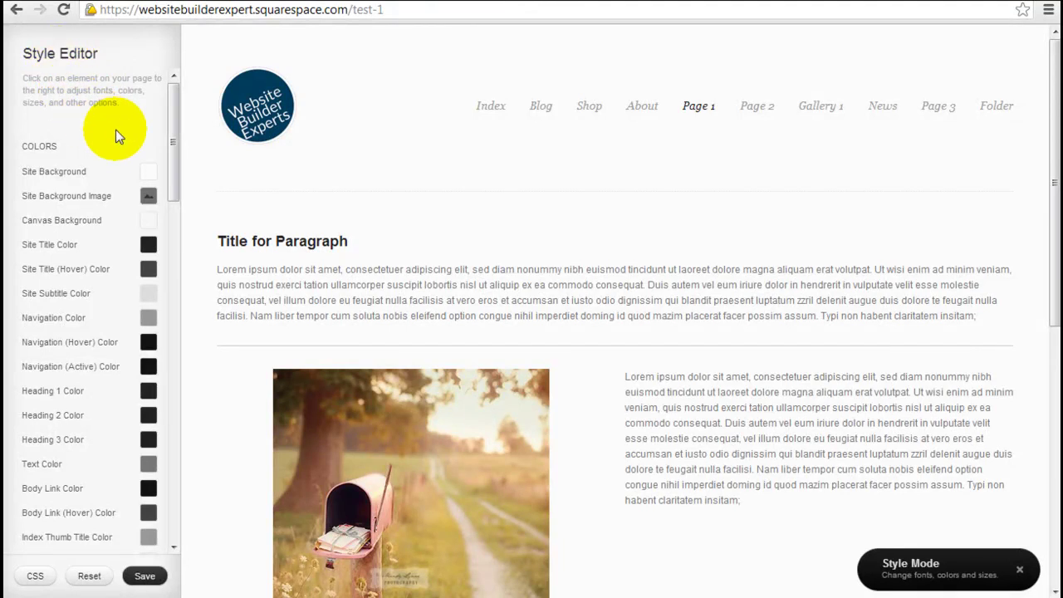
pyautogui.moveTo(172, 120); pyautogui.dragTo(196, 91)
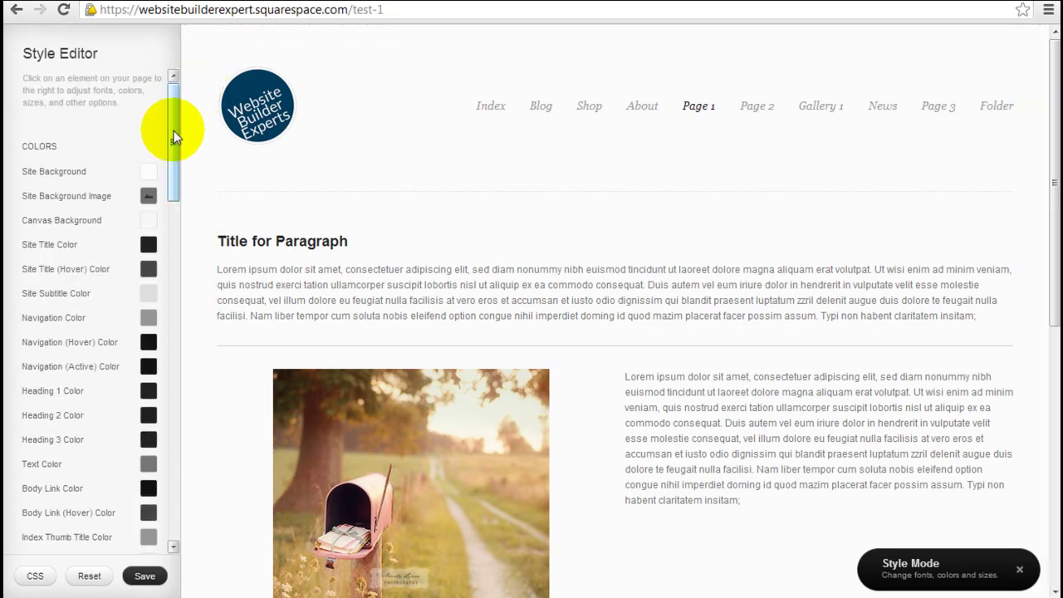
pyautogui.moveTo(174, 130); pyautogui.dragTo(172, 201)
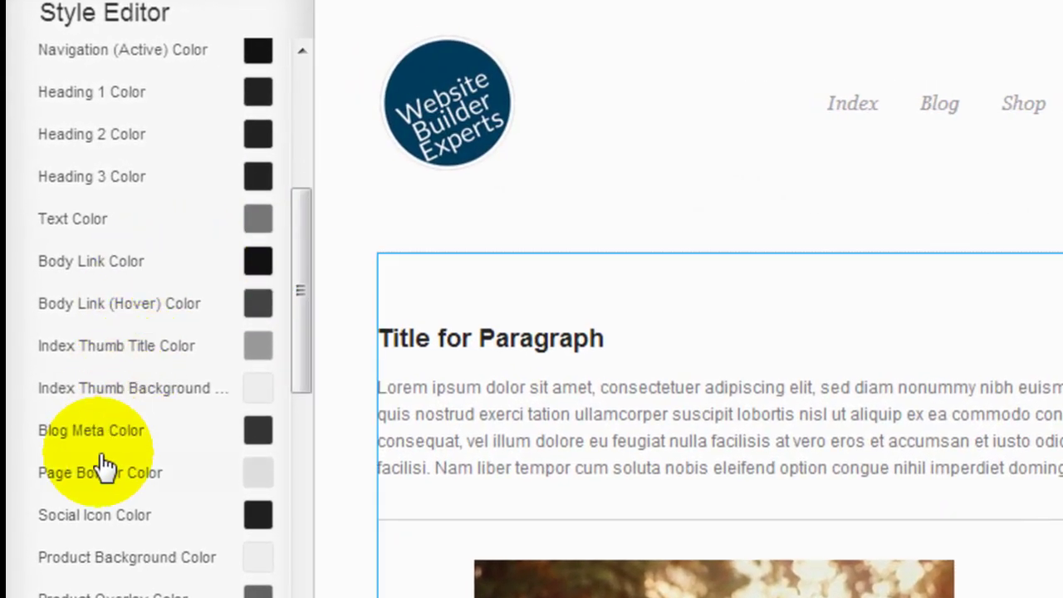
pyautogui.scroll(-5, 133, 496)
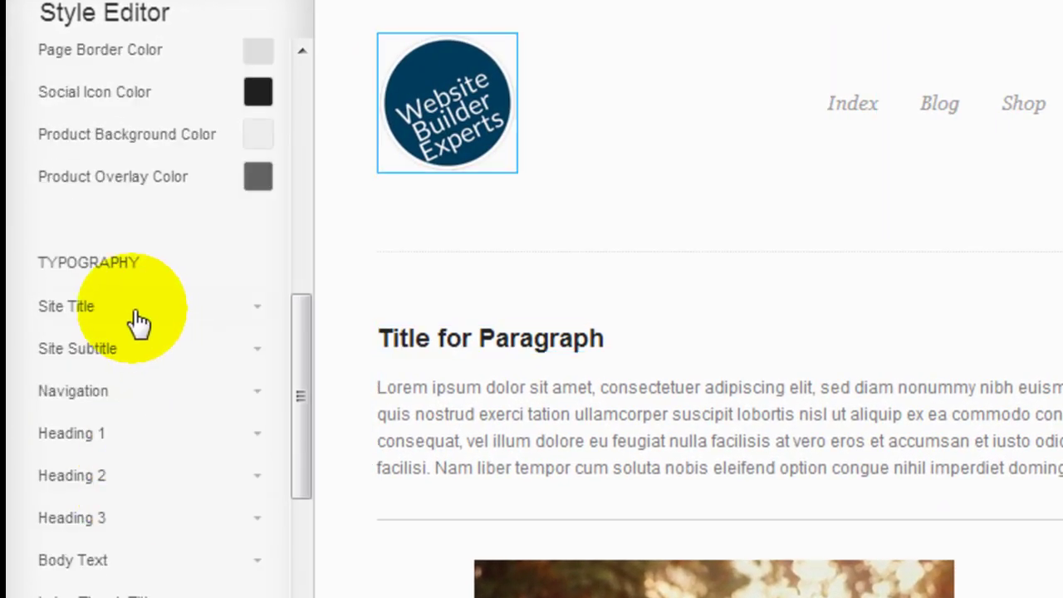
pyautogui.scroll(-5, 133, 448)
pyautogui.moveTo(102, 357)
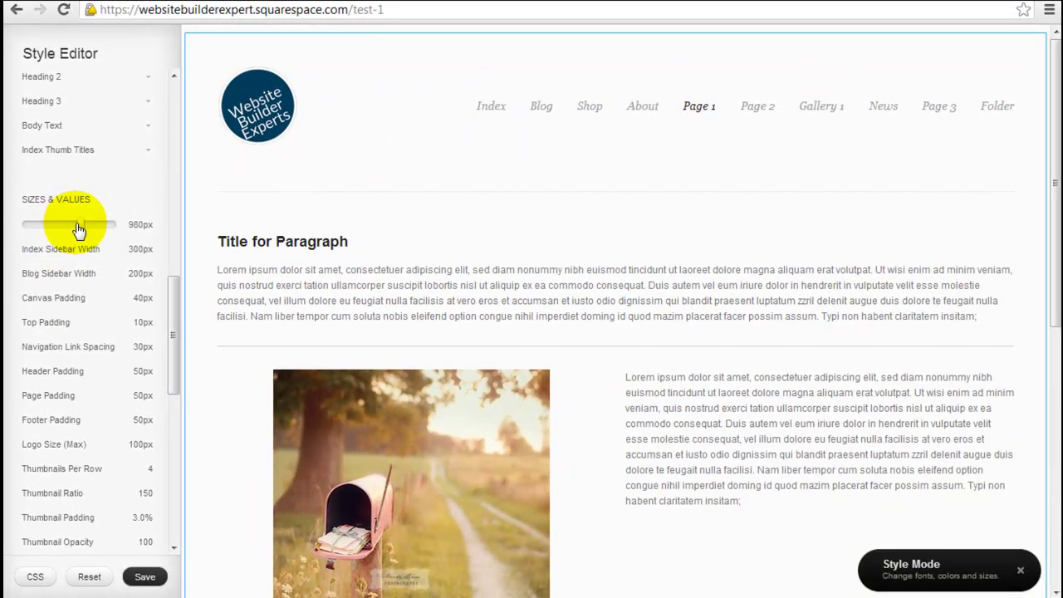
# Narrow the Site Width slider to 710px
pyautogui.click(133, 308)
pyautogui.moveTo(70, 231); pyautogui.dragTo(45, 232)
pyautogui.moveTo(106, 256)
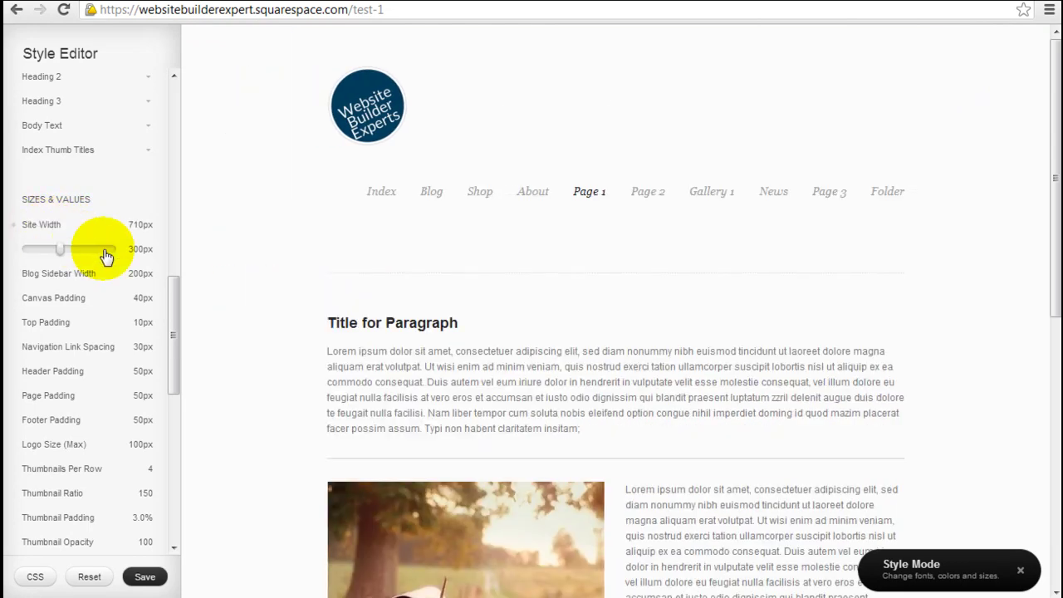
pyautogui.scroll(-1, 106, 256)
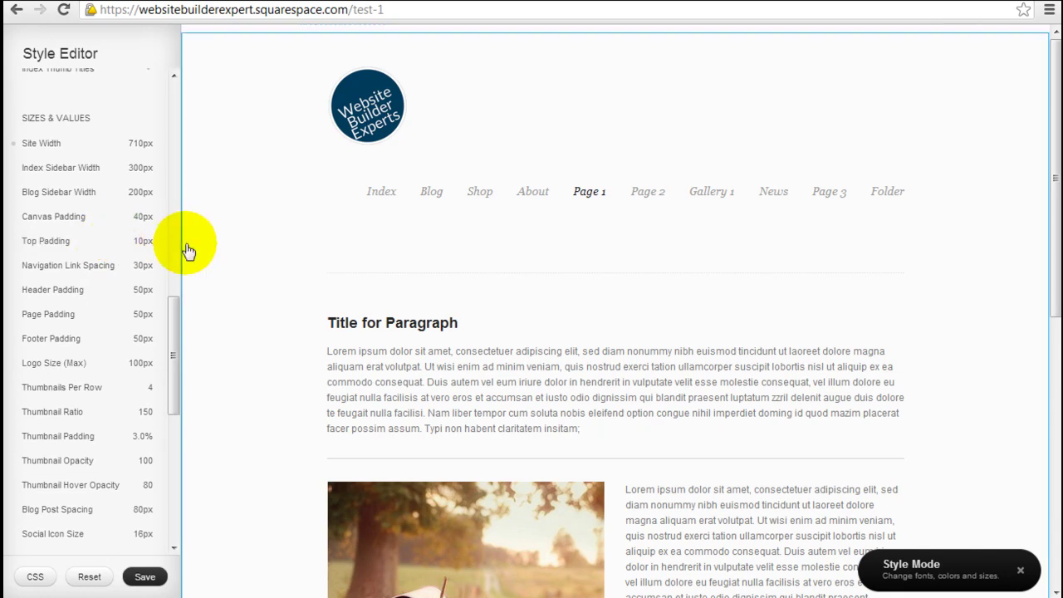
# Reduce the Header Padding slider to 39px
pyautogui.moveTo(83, 297)
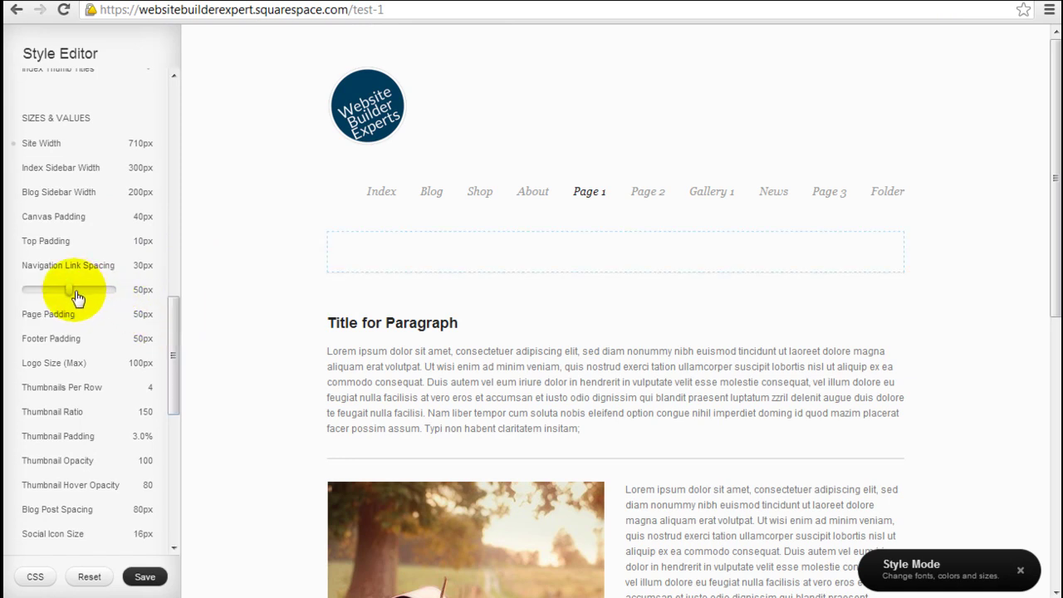
pyautogui.moveTo(73, 297); pyautogui.dragTo(100, 290)
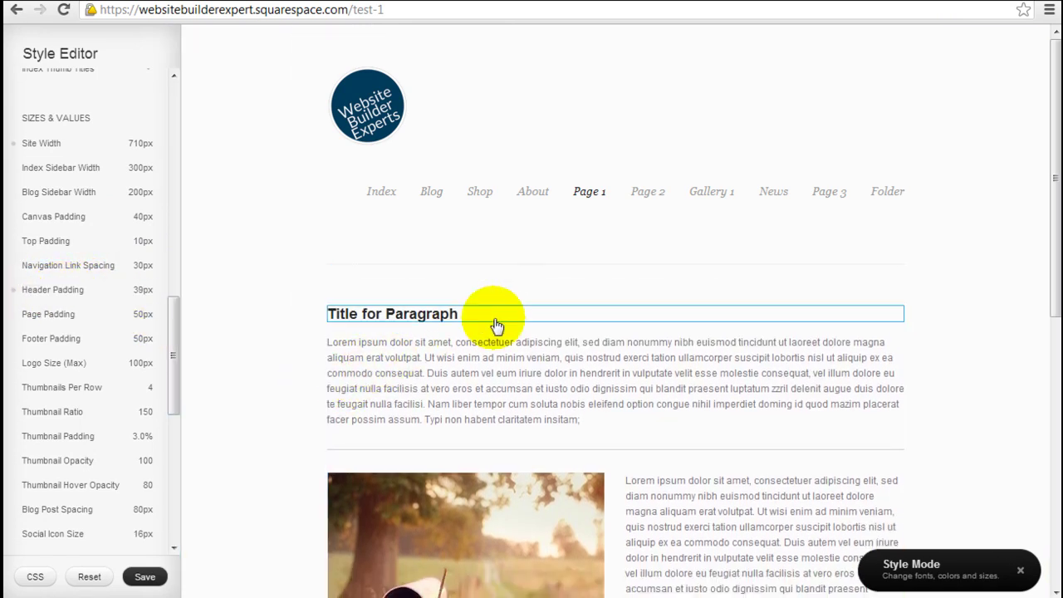
pyautogui.scroll(-3, 503, 318)
# Set Page Padding to 28px from the body text settings and save the styles
pyautogui.click(709, 311)
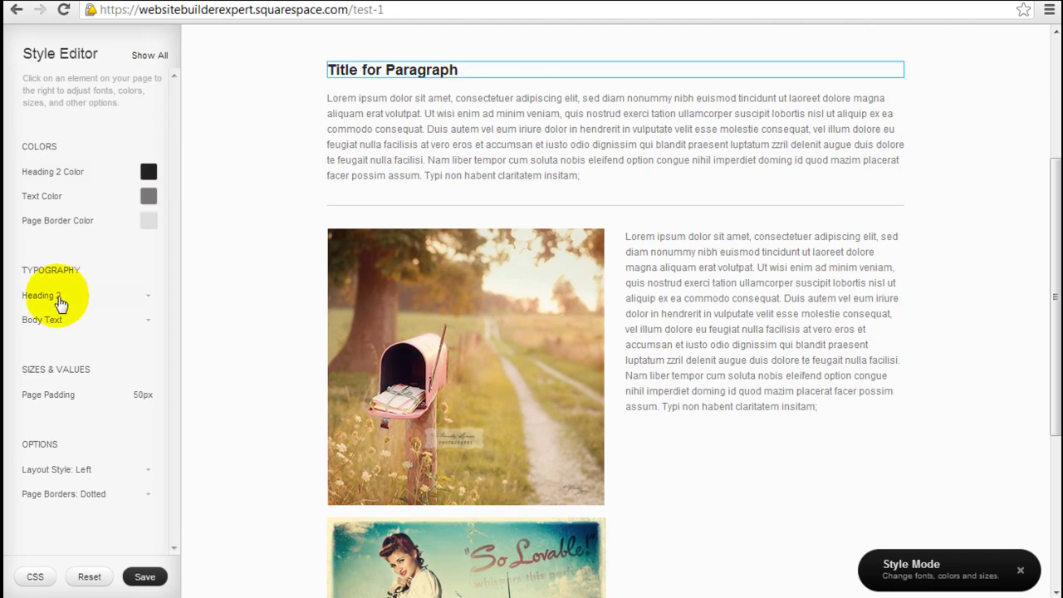
pyautogui.moveTo(63, 413)
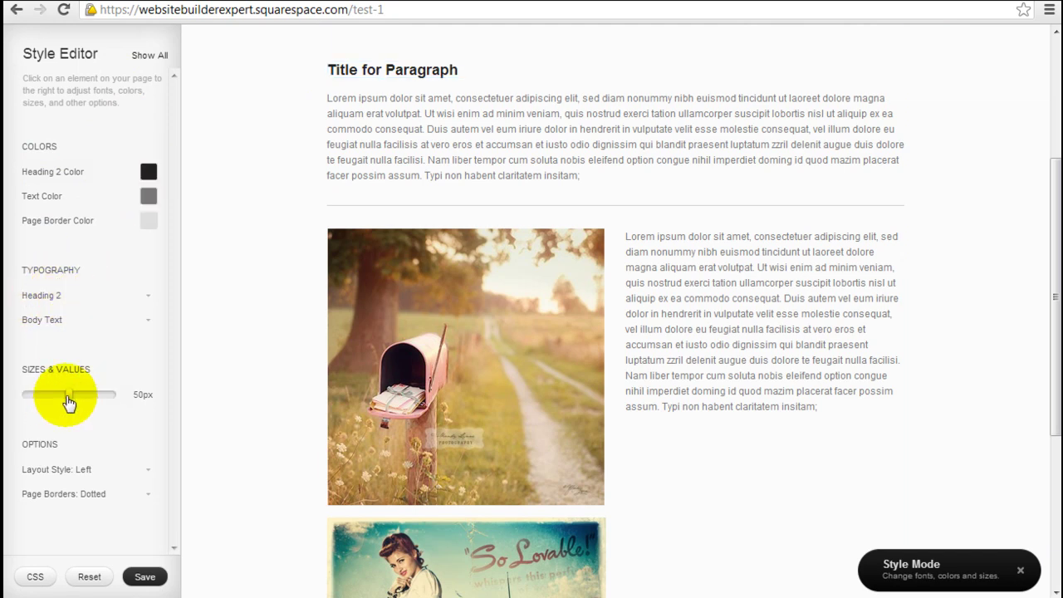
pyautogui.moveTo(71, 399); pyautogui.dragTo(48, 399)
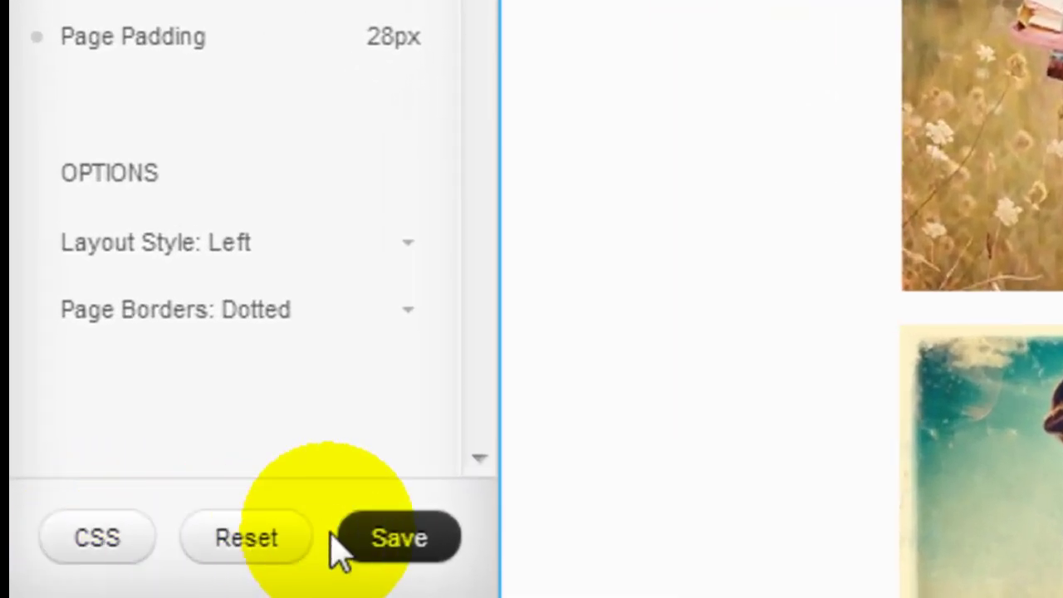
pyautogui.click(399, 541)
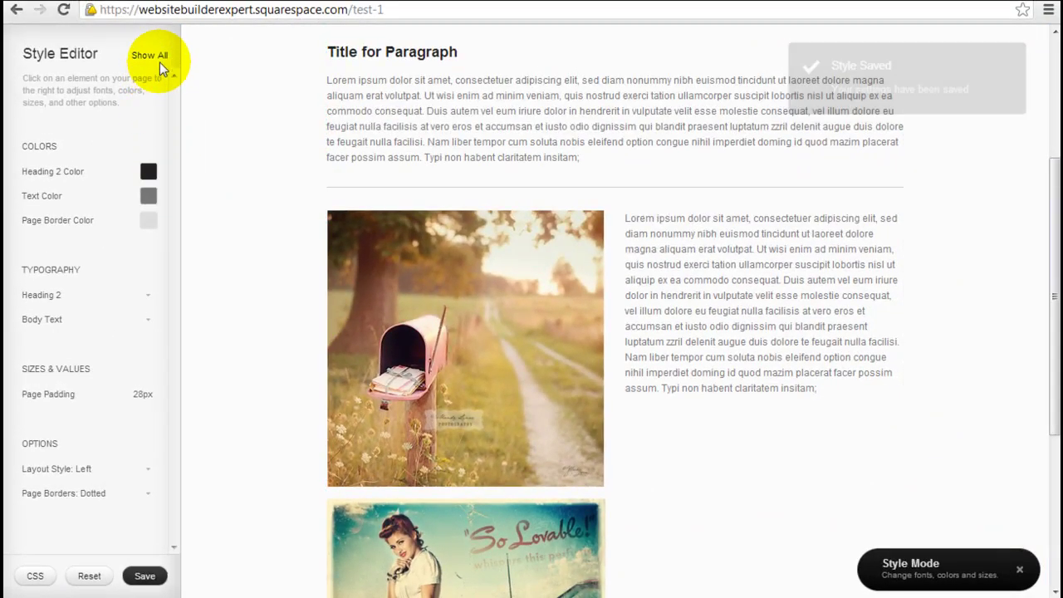
# Show all style settings and review the product item size and gallery page control options
pyautogui.click(159, 59)
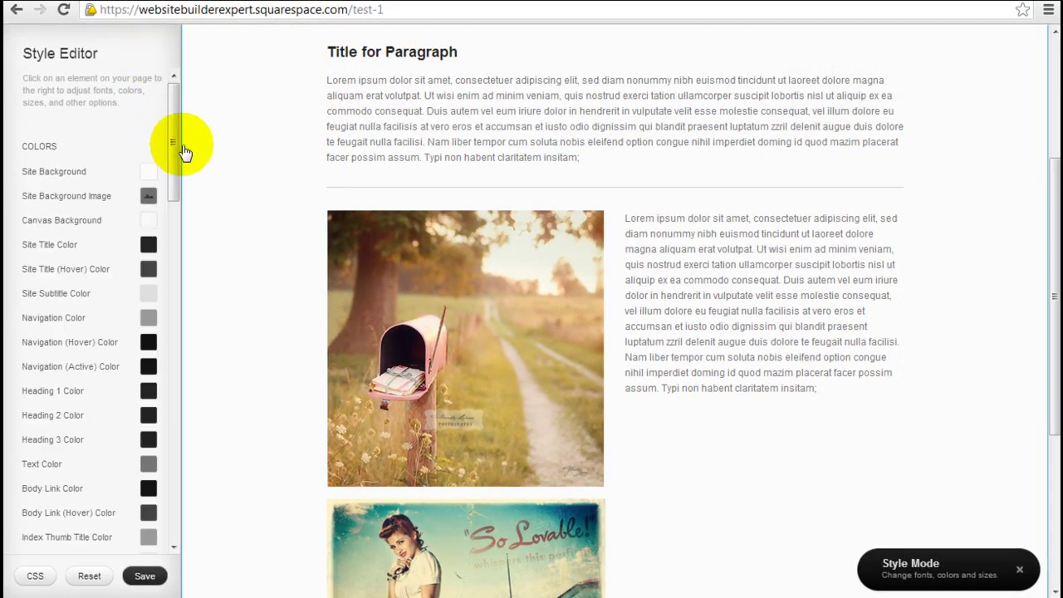
pyautogui.moveTo(178, 138); pyautogui.dragTo(178, 500)
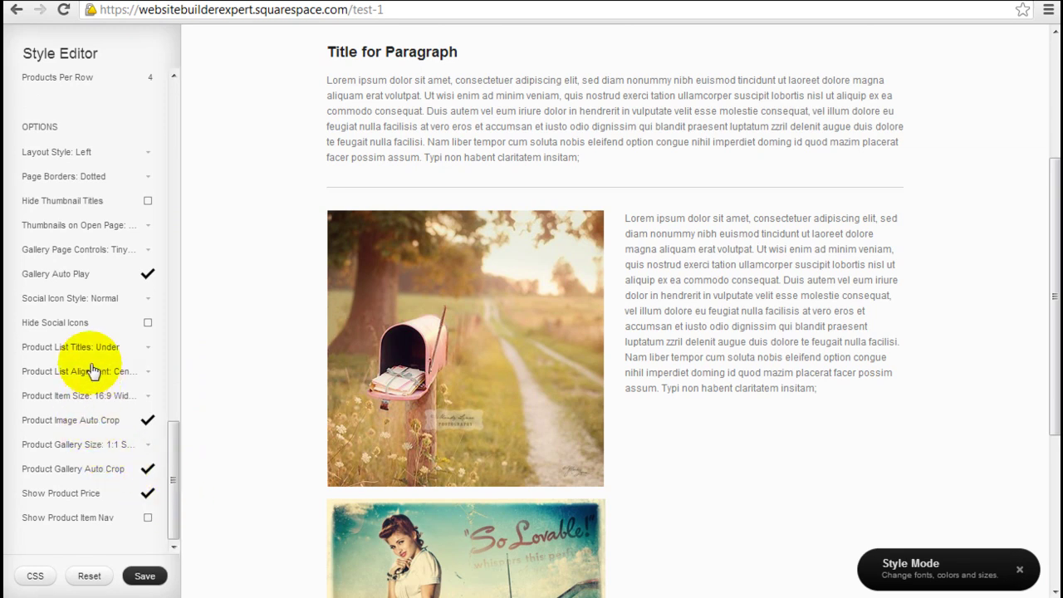
pyautogui.click(83, 397)
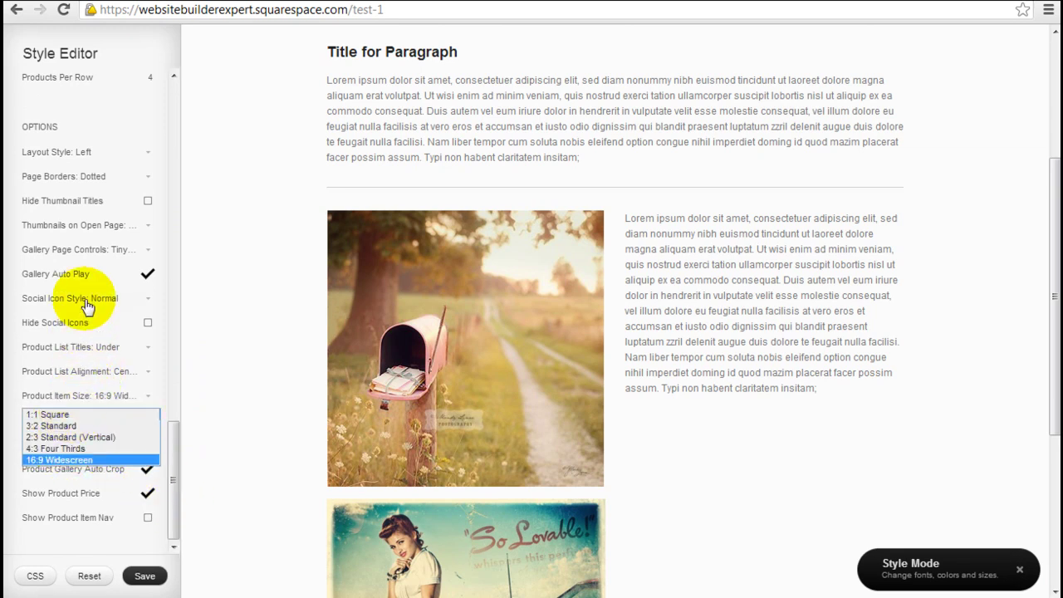
pyautogui.click(94, 259)
pyautogui.click(73, 264)
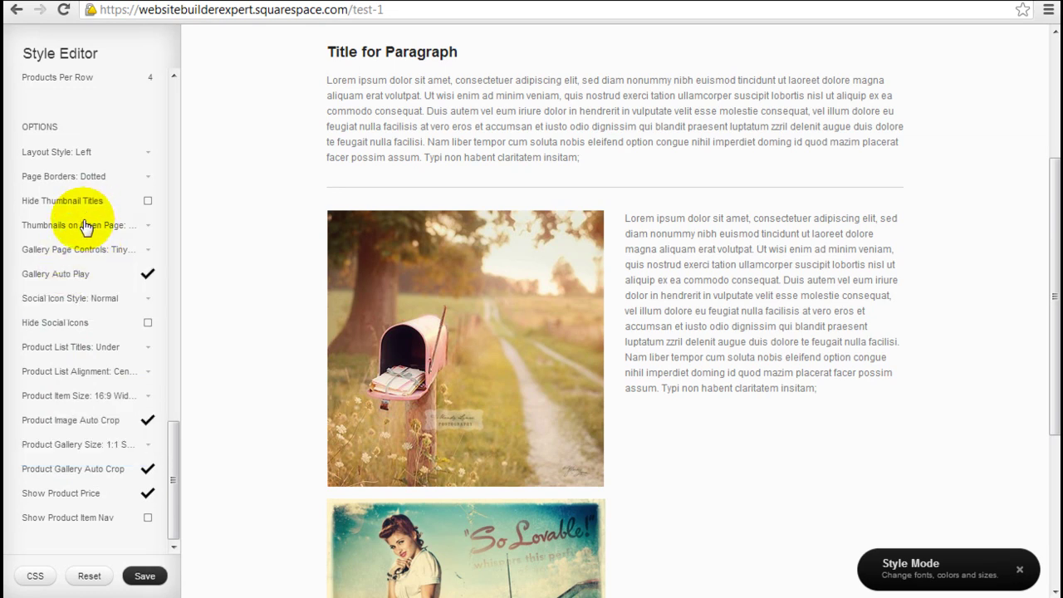
# Drag the preview's spacing handles to add top space above the mailbox image block
pyautogui.moveTo(172, 470); pyautogui.dragTo(190, 131)
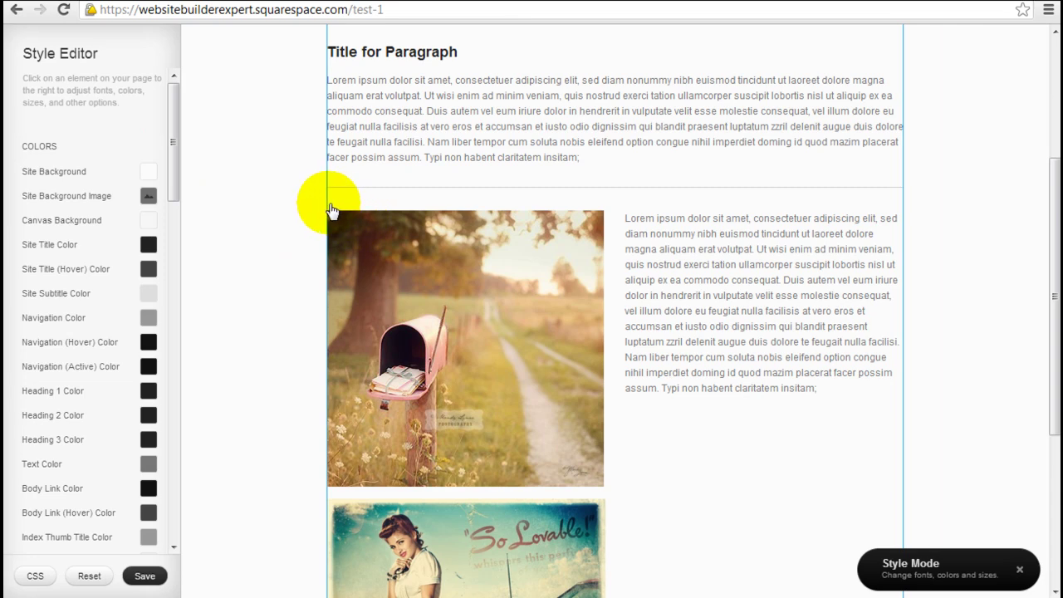
pyautogui.moveTo(325, 205); pyautogui.dragTo(356, 226)
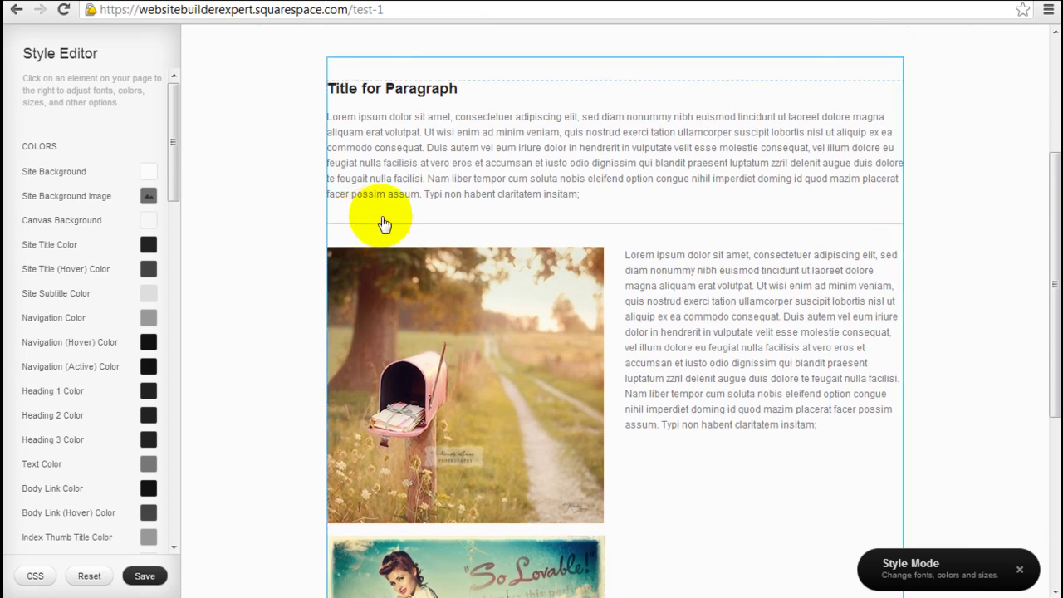
pyautogui.moveTo(527, 79)
pyautogui.mouseDown()
pyautogui.moveTo(526, 47)
pyautogui.moveTo(527, 78)
pyautogui.mouseUp()
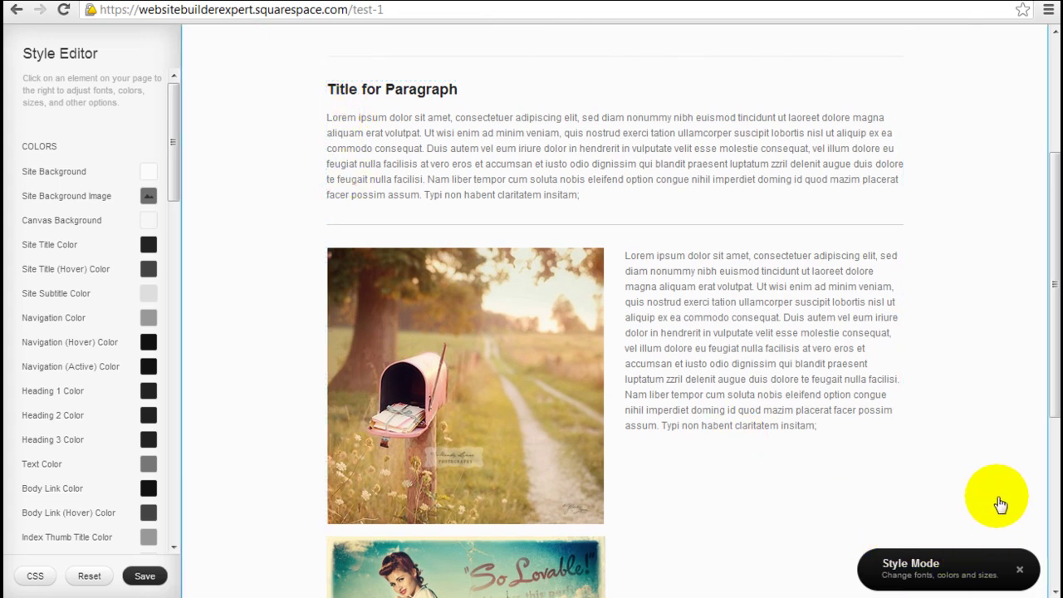
# Close Style Mode, keep the new spacing styles, and return to the Page 1 content editor
pyautogui.click(1019, 570)
pyautogui.click(992, 552)
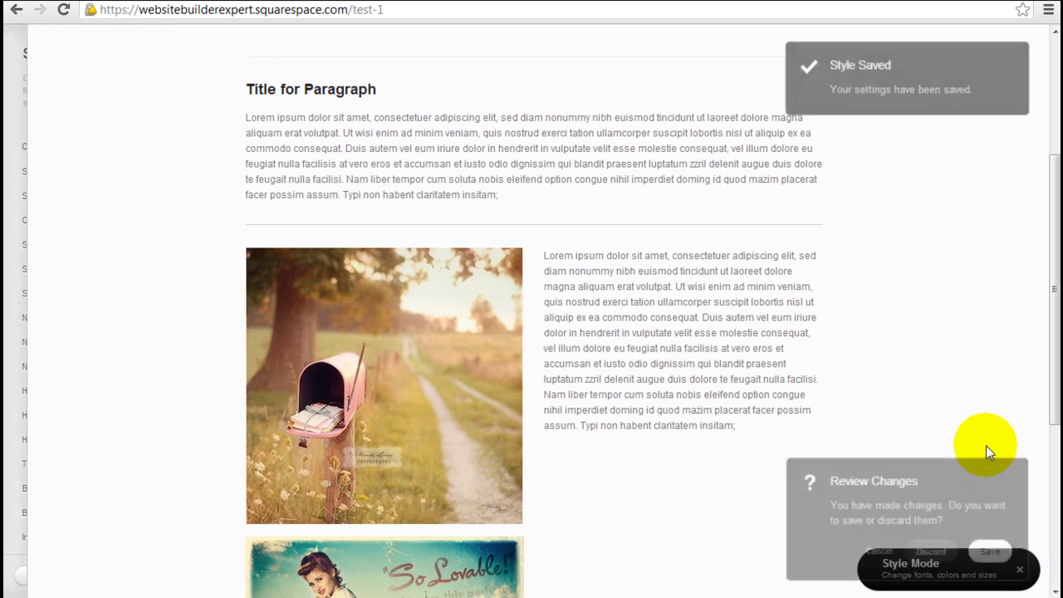
pyautogui.click(1017, 570)
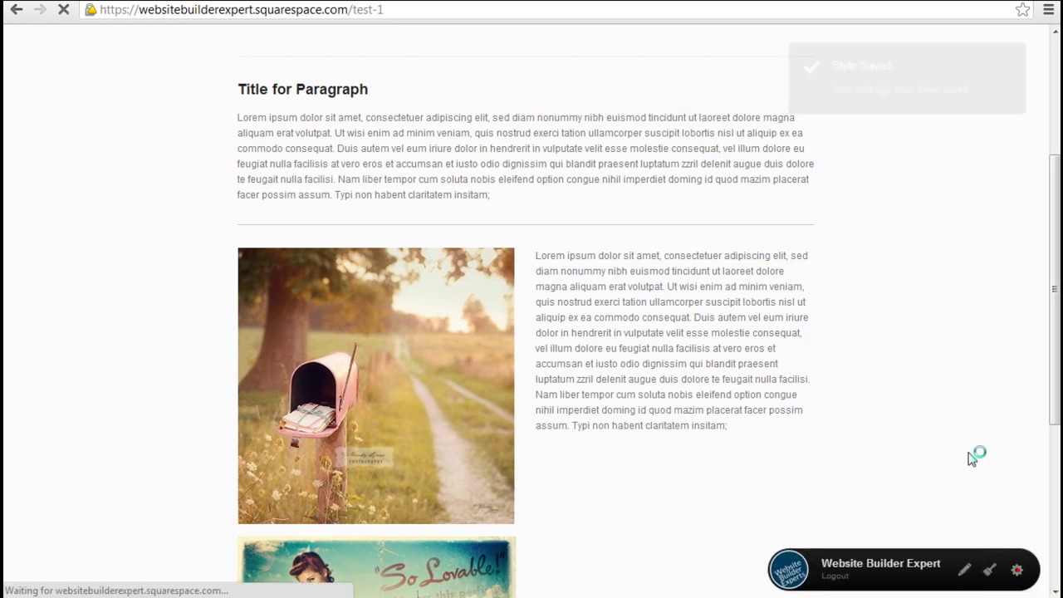